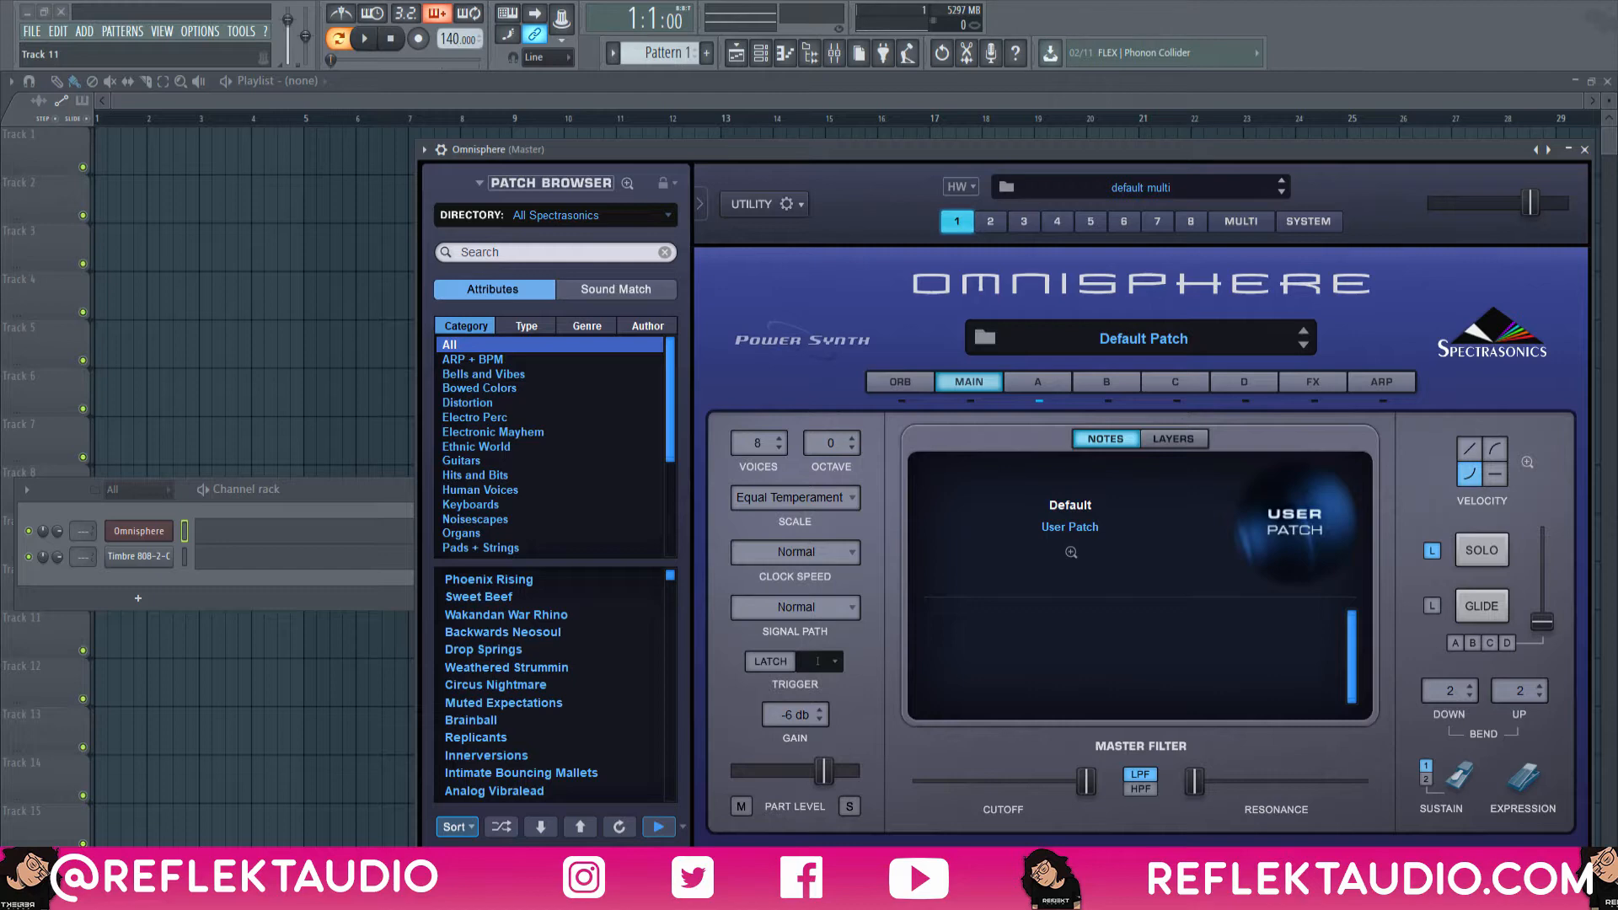
Step: Open the Timbre 808-2-C sampler channel, audition its sample, and close the channel window
left_click(139, 530)
left_click(139, 531)
left_click(135, 557)
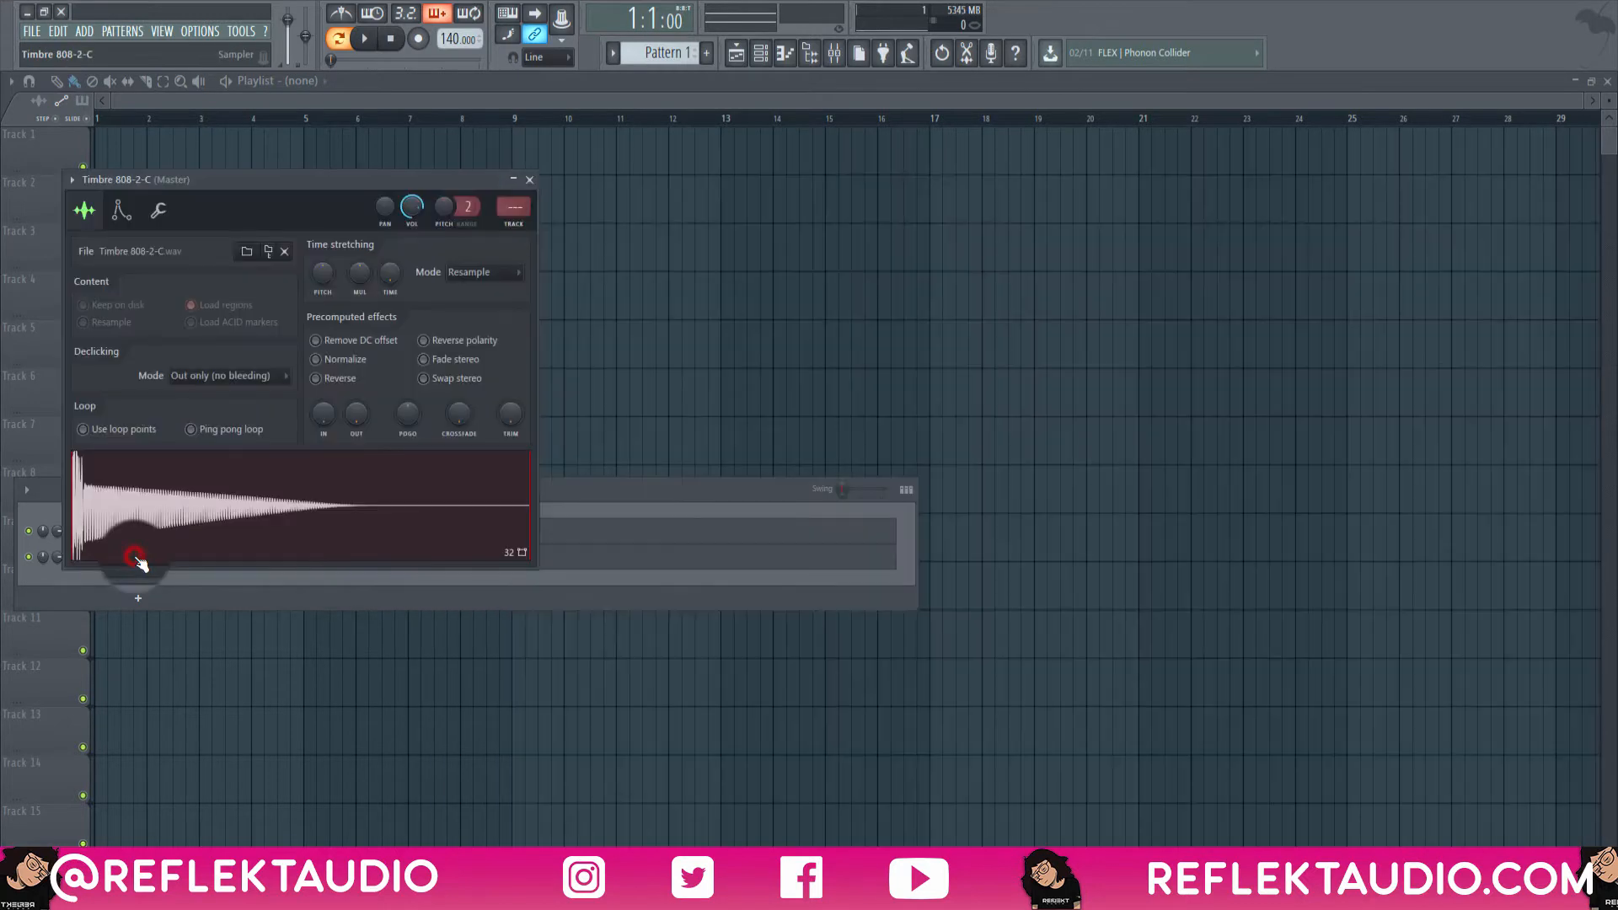
left_click(168, 516)
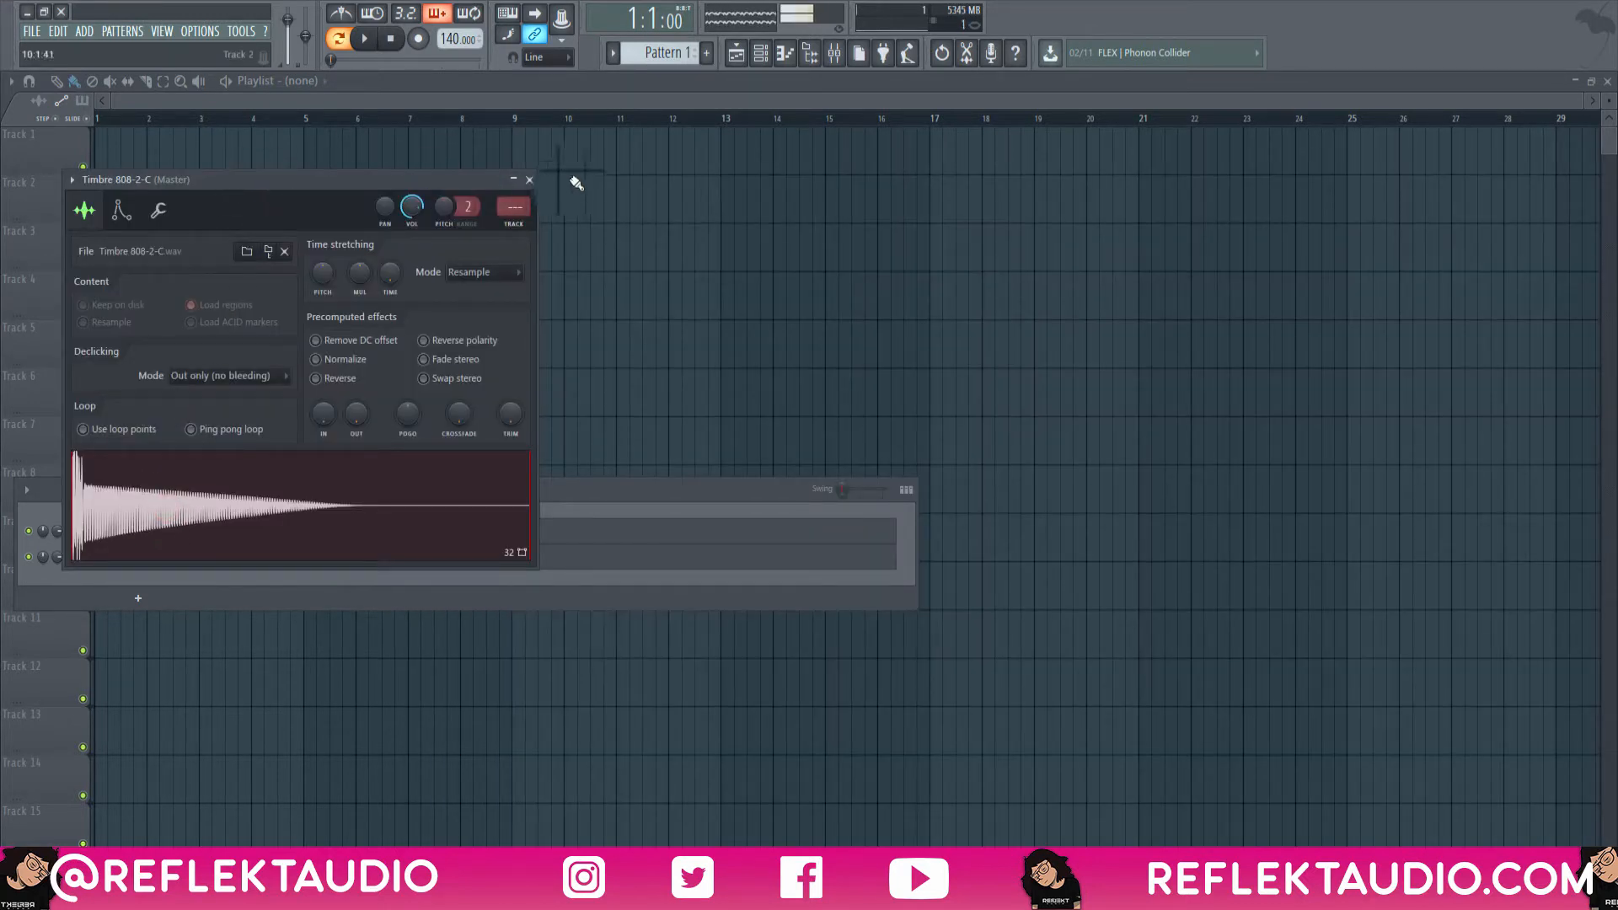
left_click(529, 180)
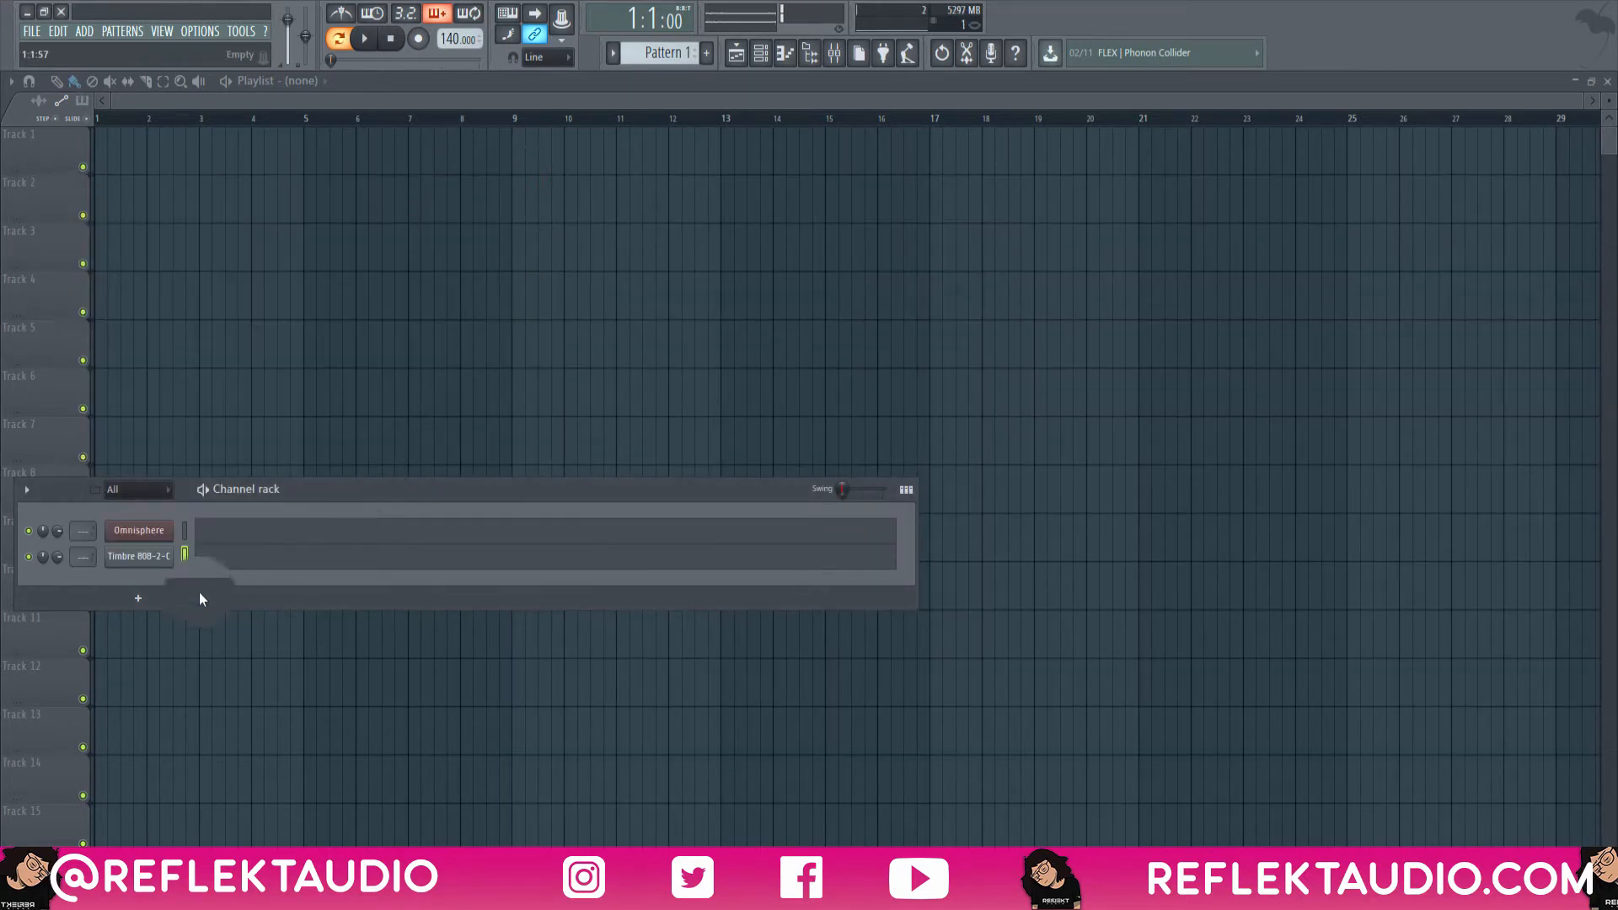
Step: In the Omnisphere channel, set layer A's oscillator waveform to Sine and its pitch transpose to -12
left_click(165, 536)
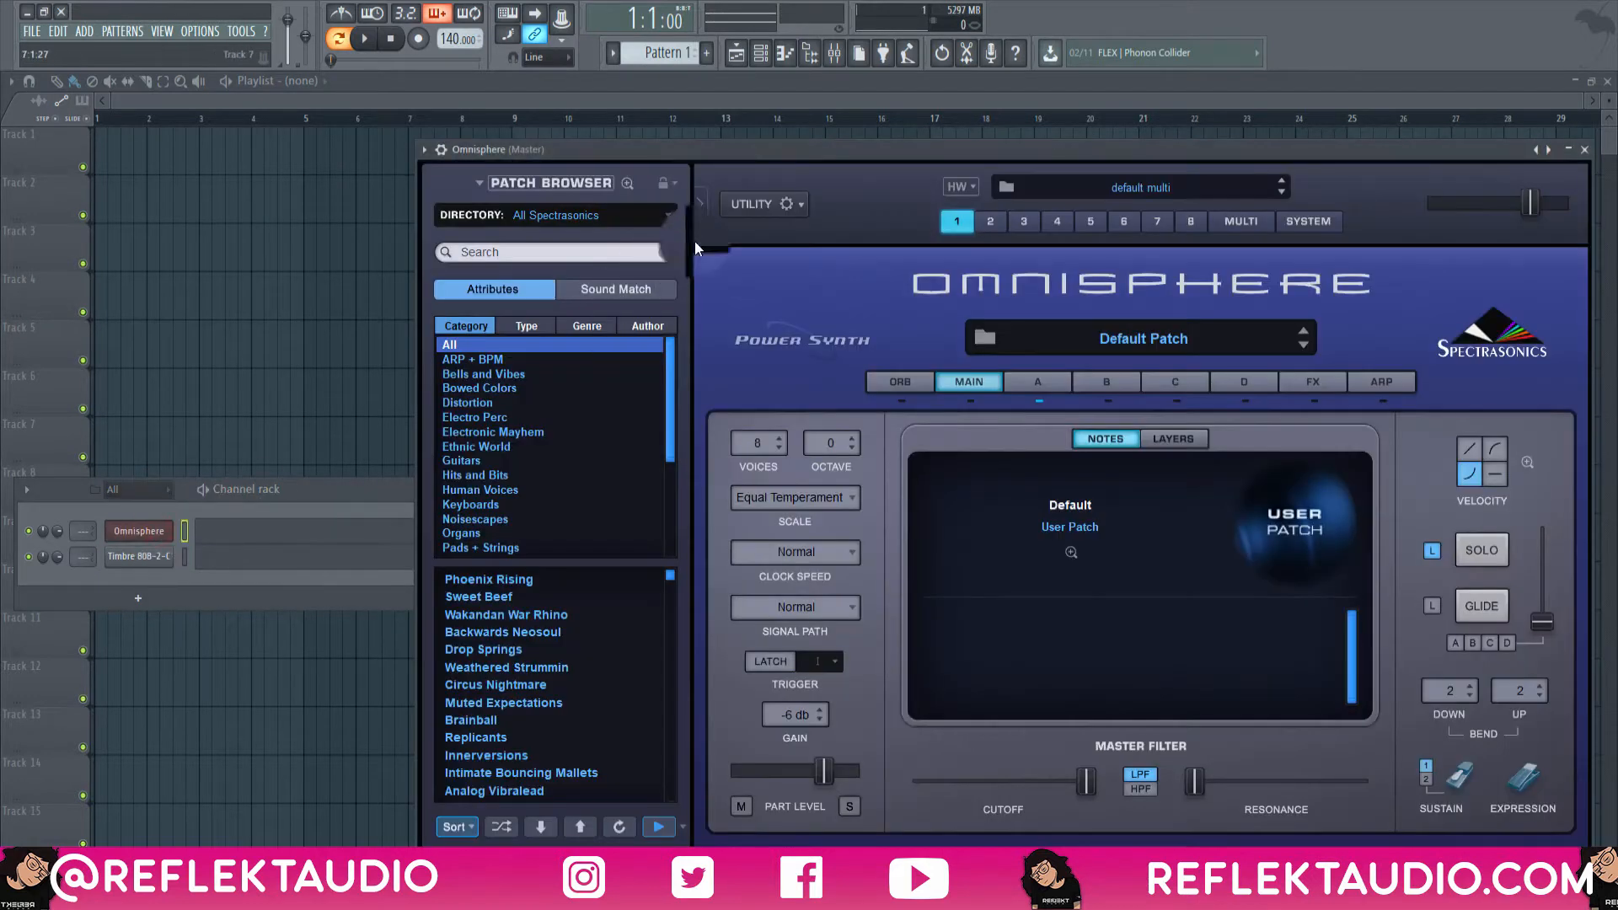
left_click_drag(631, 148, 488, 148)
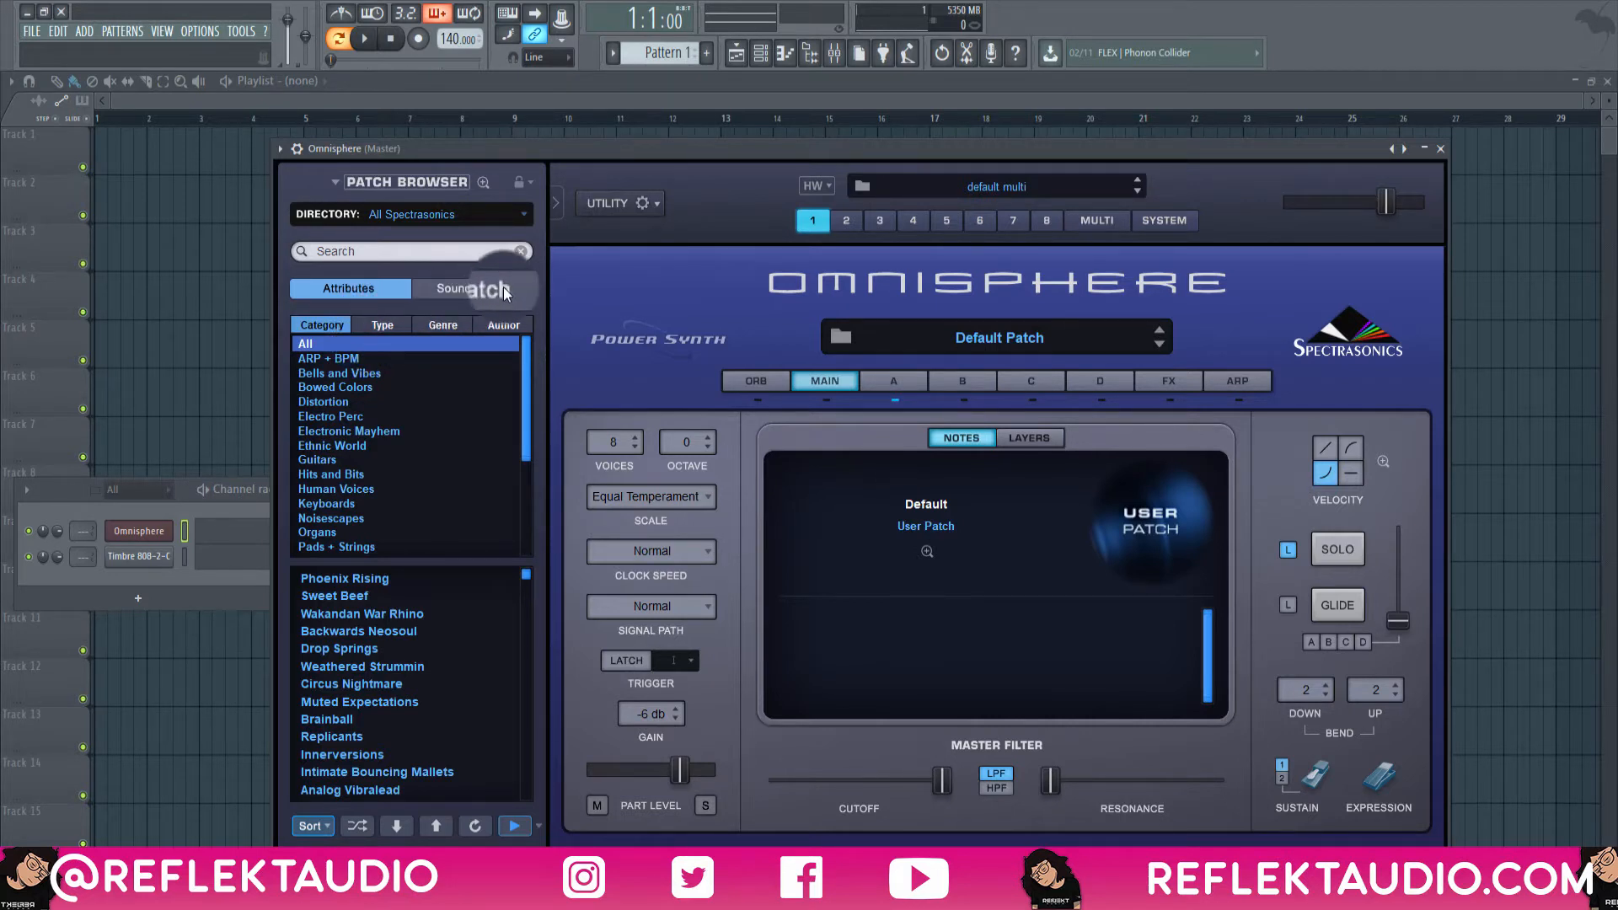
left_click(883, 392)
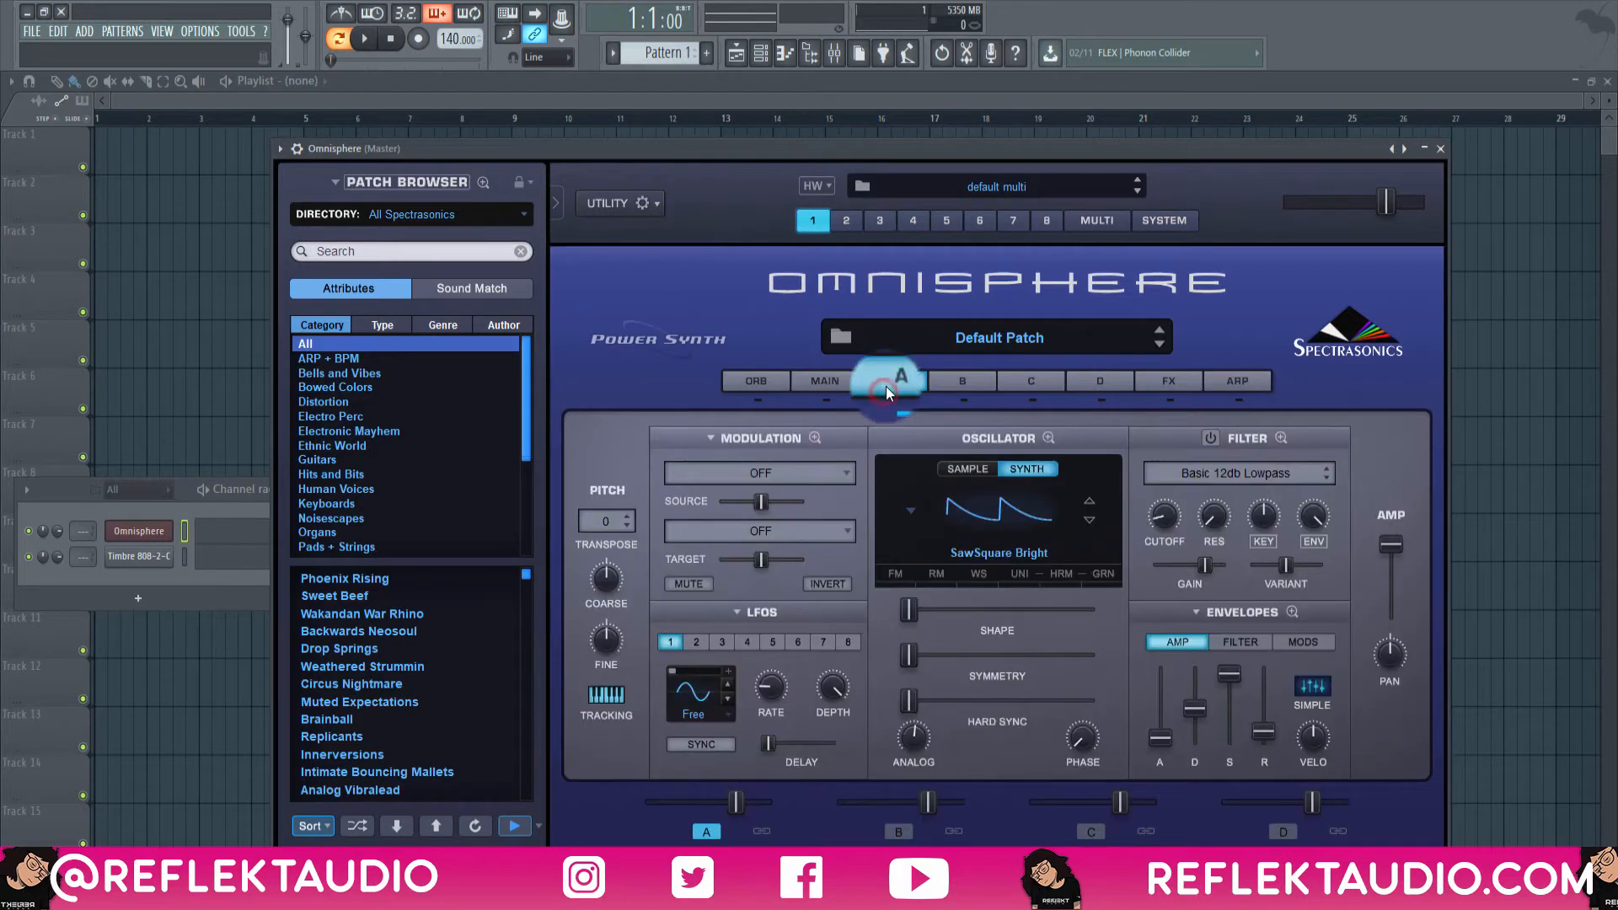
left_click(994, 518)
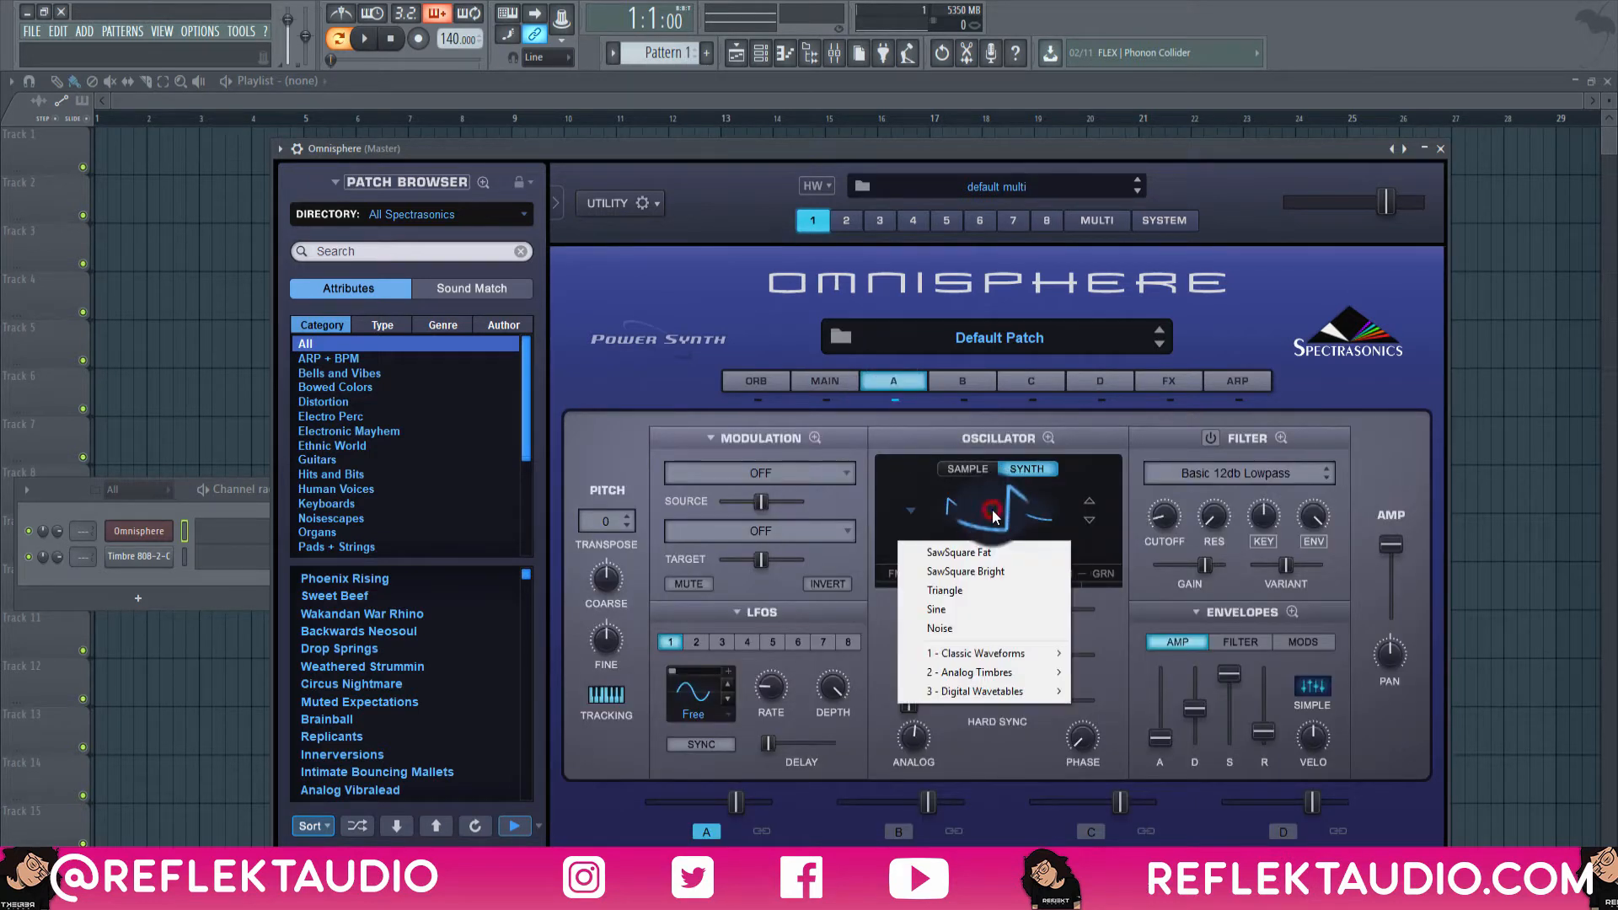
left_click(969, 617)
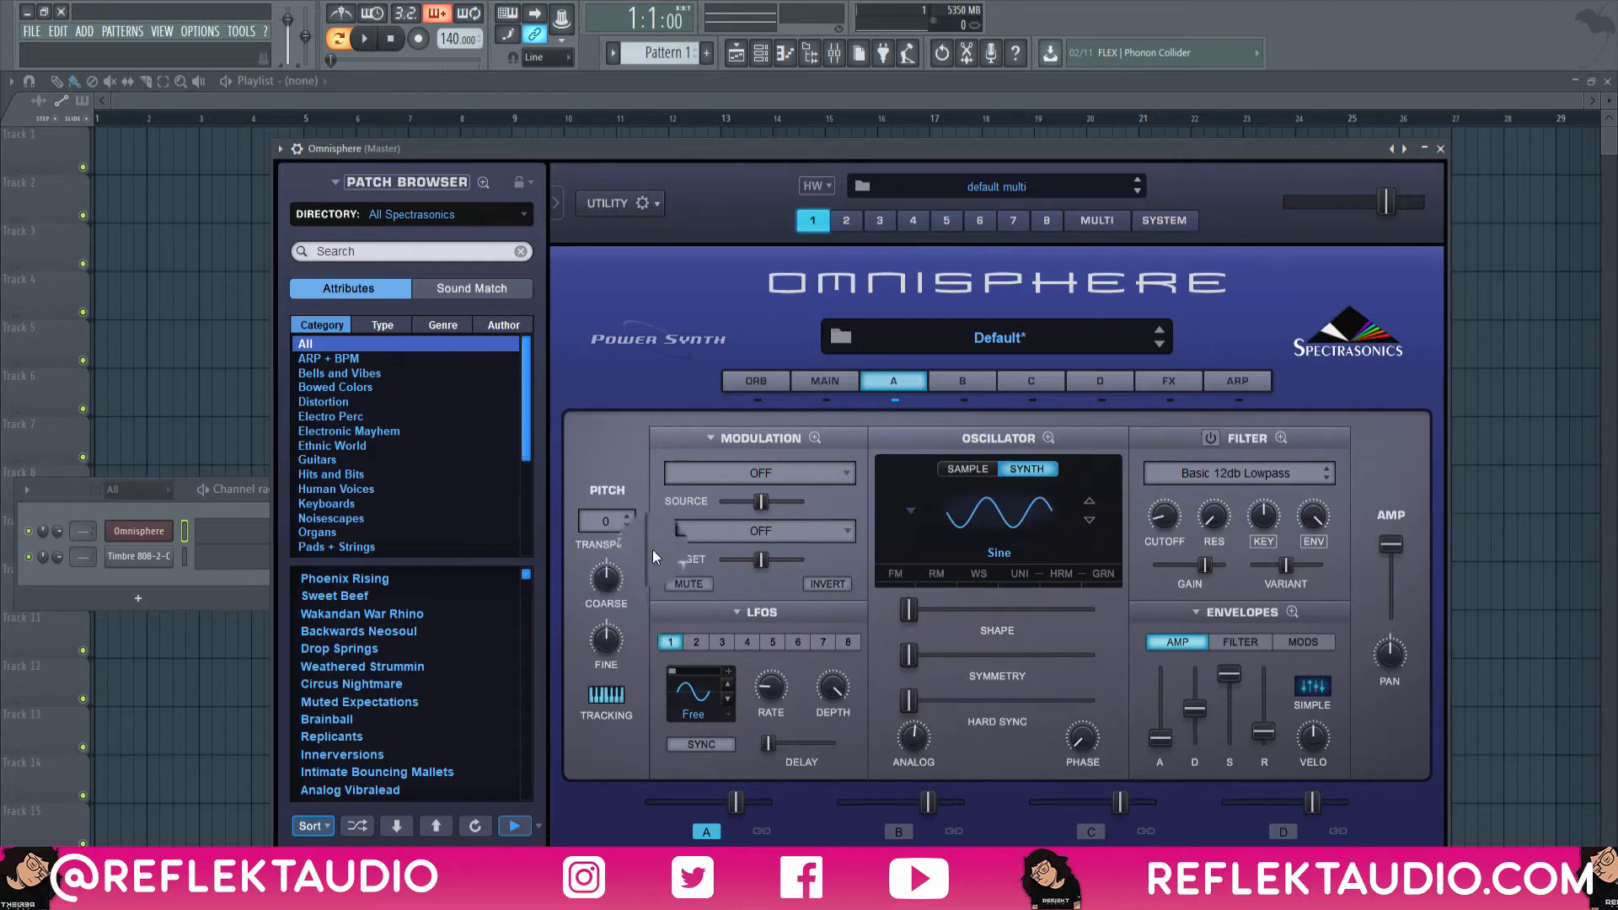
left_click(604, 522)
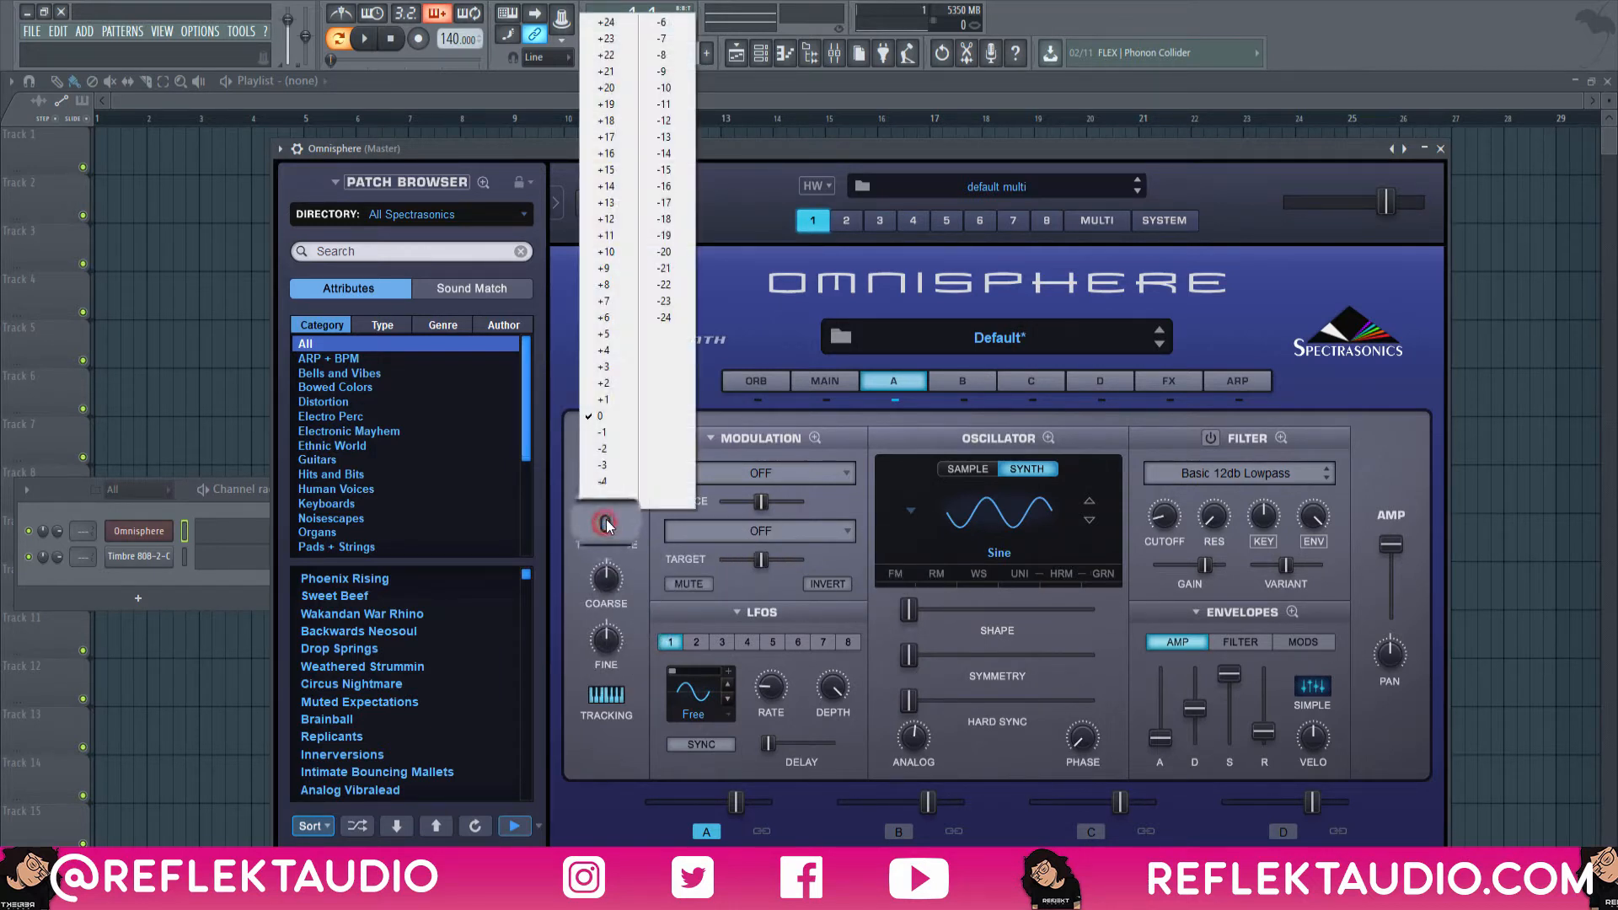
left_click(683, 152)
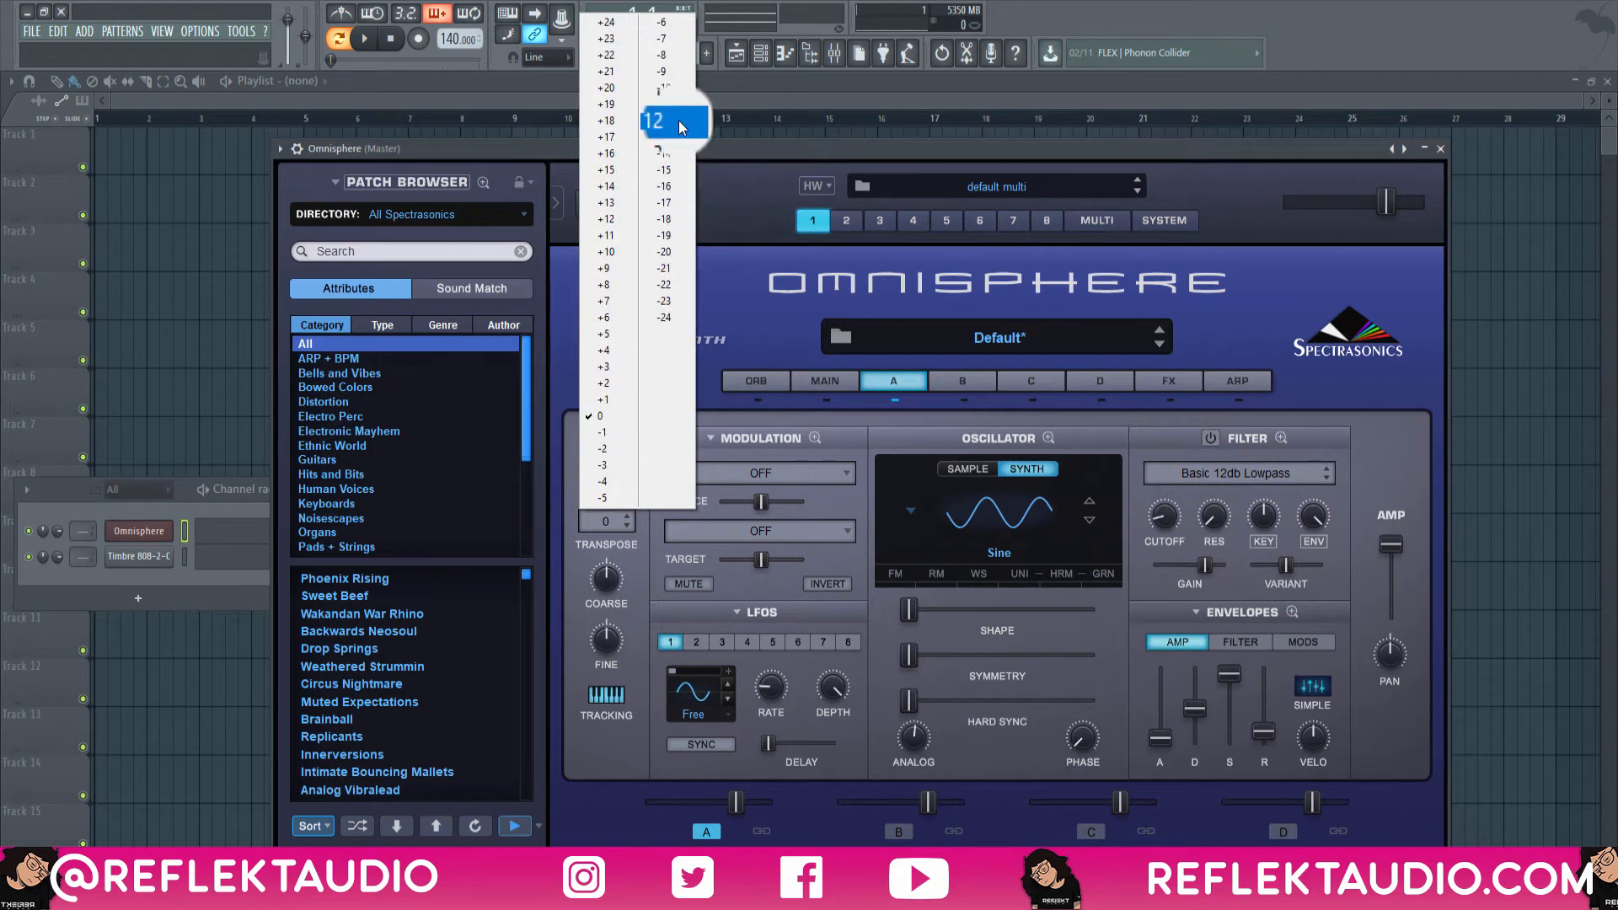
left_click(679, 121)
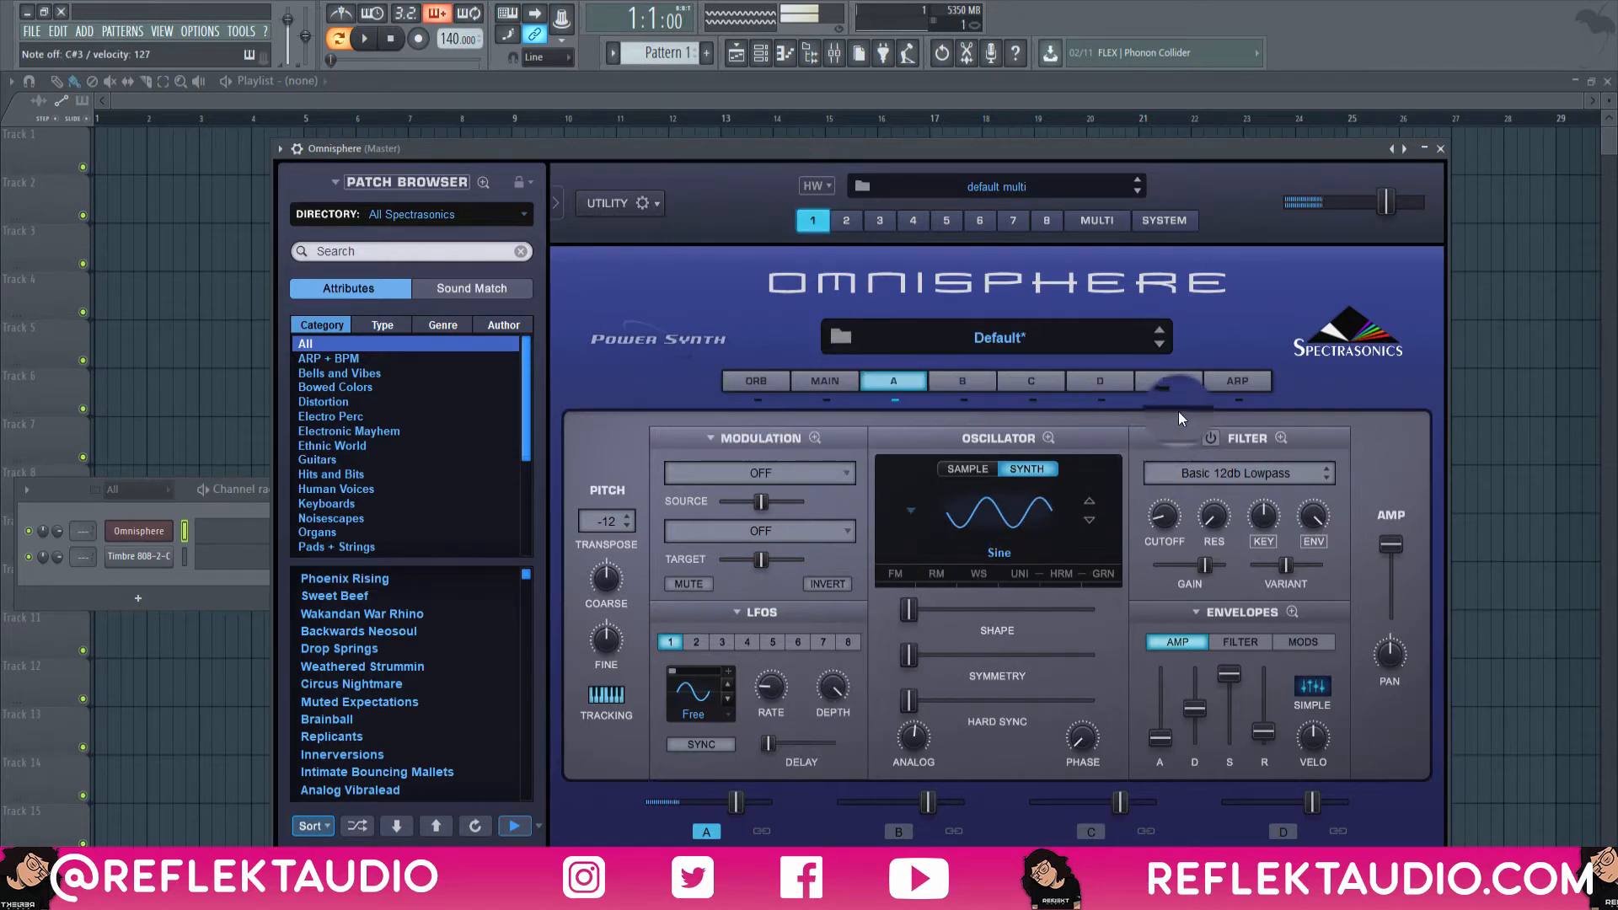
Step: Raise layer A's amp envelope decay to 20.00 and keep the attack and release at their minimum
left_click_drag(1199, 716, 1227, 625)
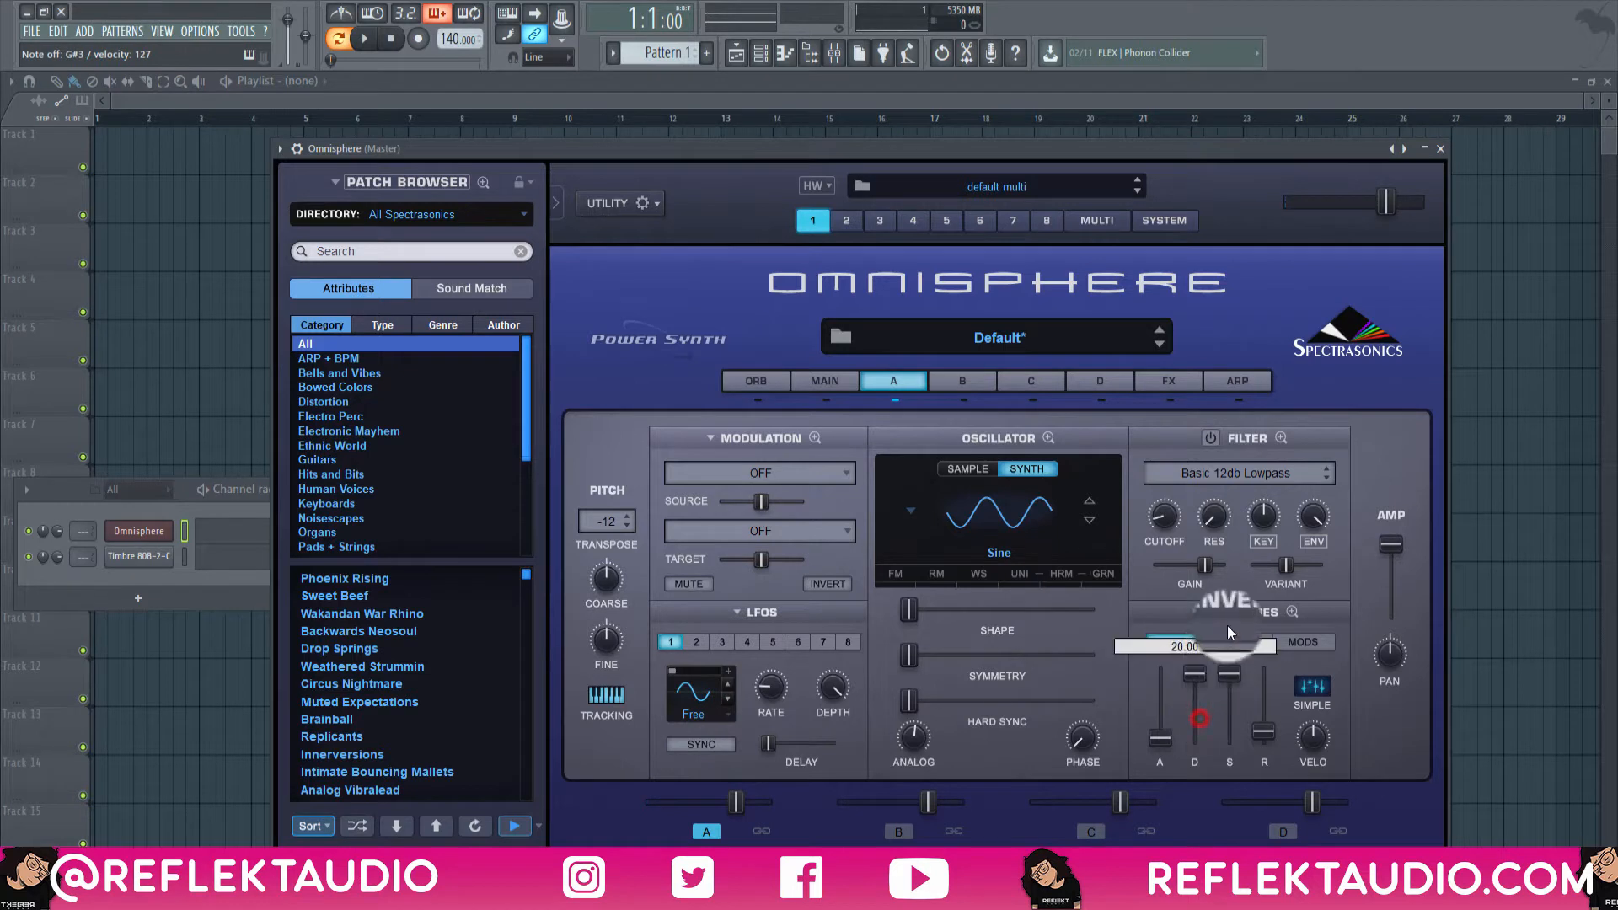
left_click_drag(1163, 738, 1163, 758)
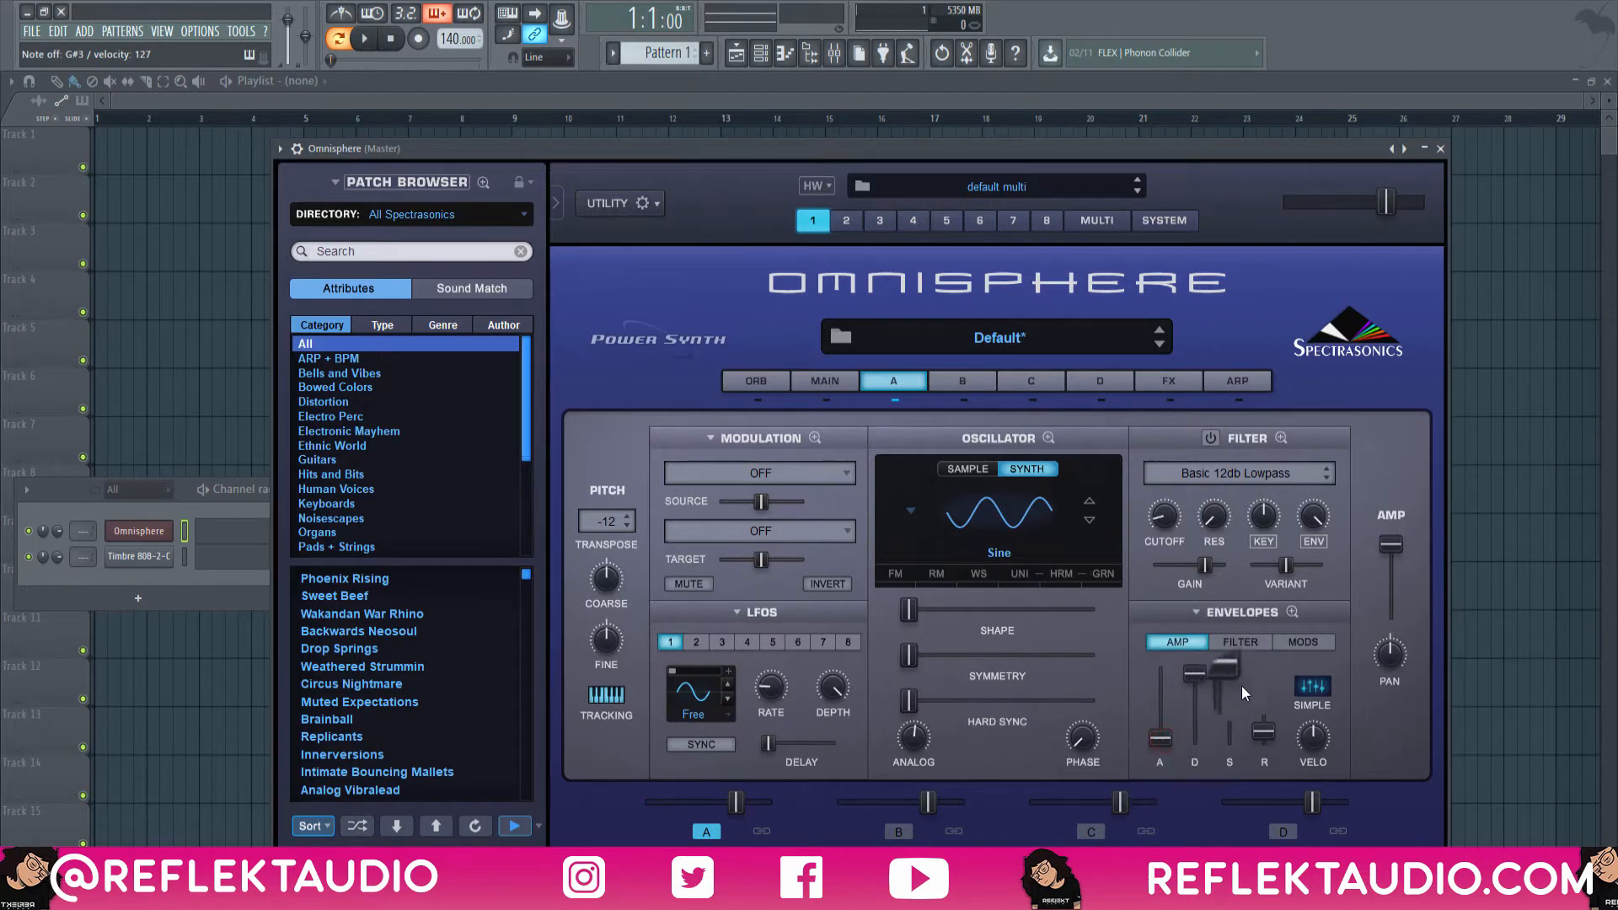
left_click_drag(1255, 730, 1267, 745)
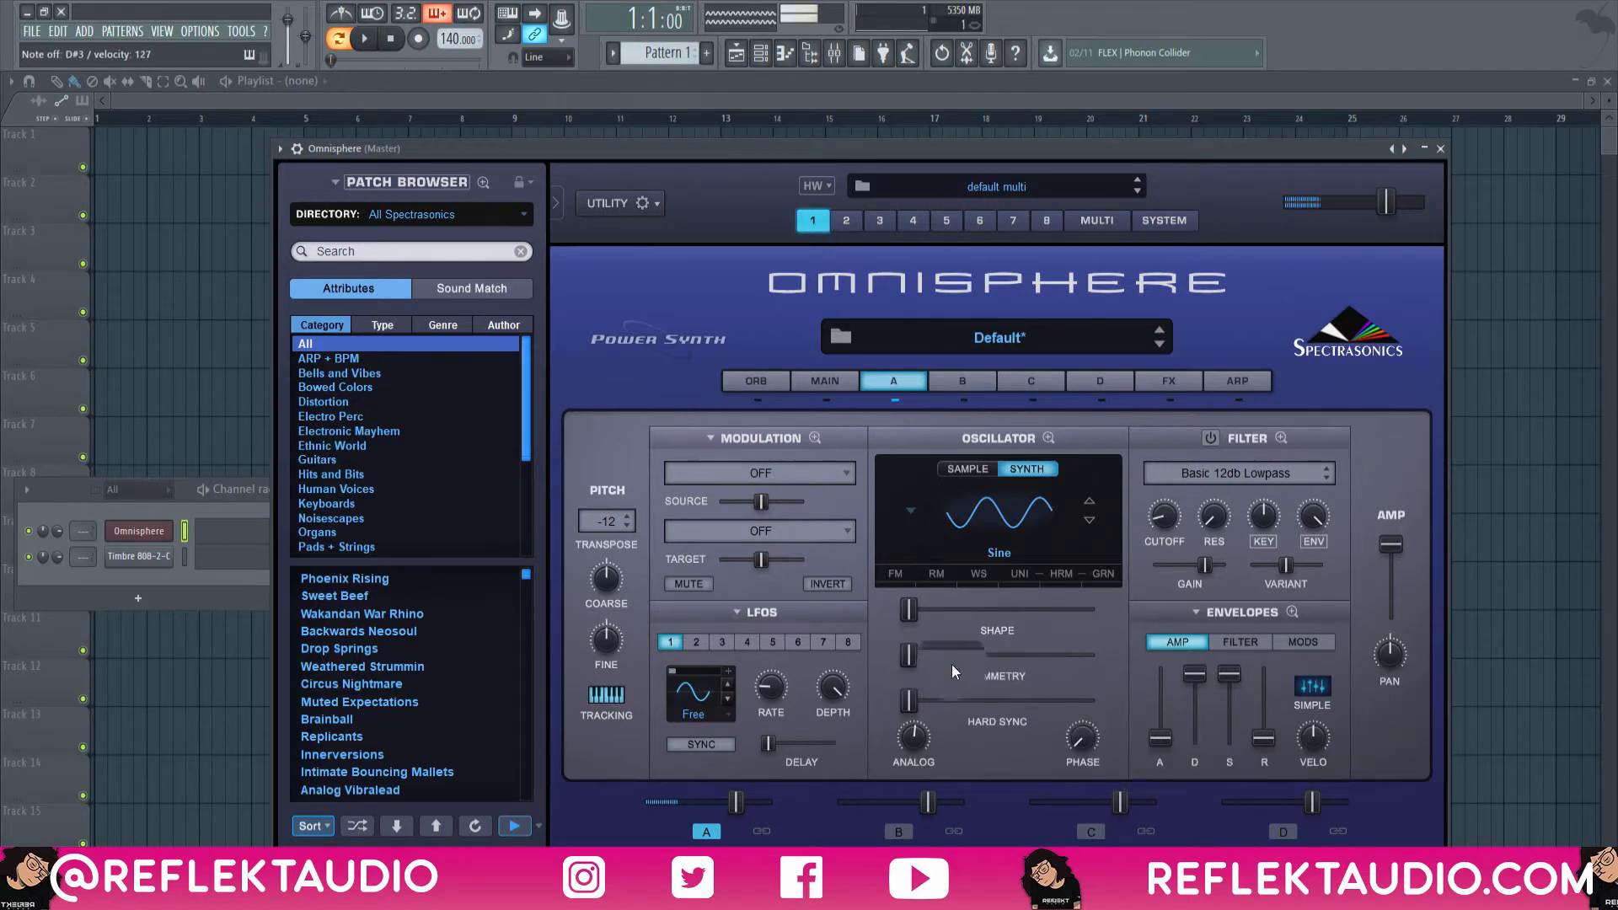
Step: Raise layer A's oscillator Symmetry to slightly past halfway and its Shape to about four fifths
left_click_drag(909, 666, 1019, 661)
left_click_drag(914, 609, 1064, 627)
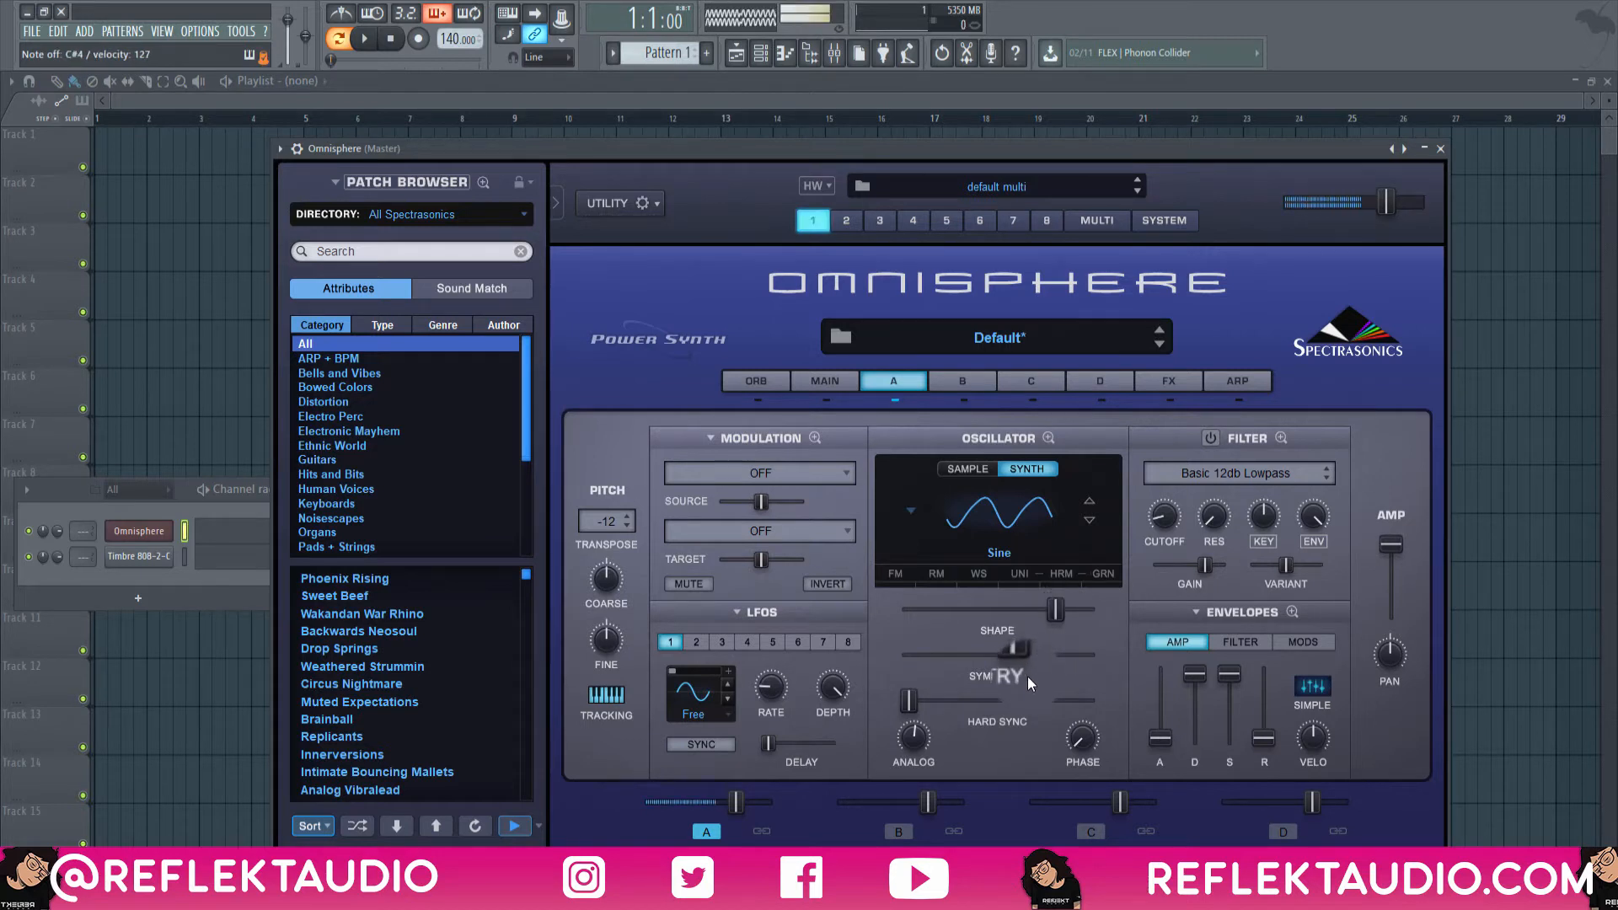
Step: Enable Glide for the whole patch, raise the glide amount to about halfway, and play a few notes to test it
left_click(816, 383)
left_click(1360, 603)
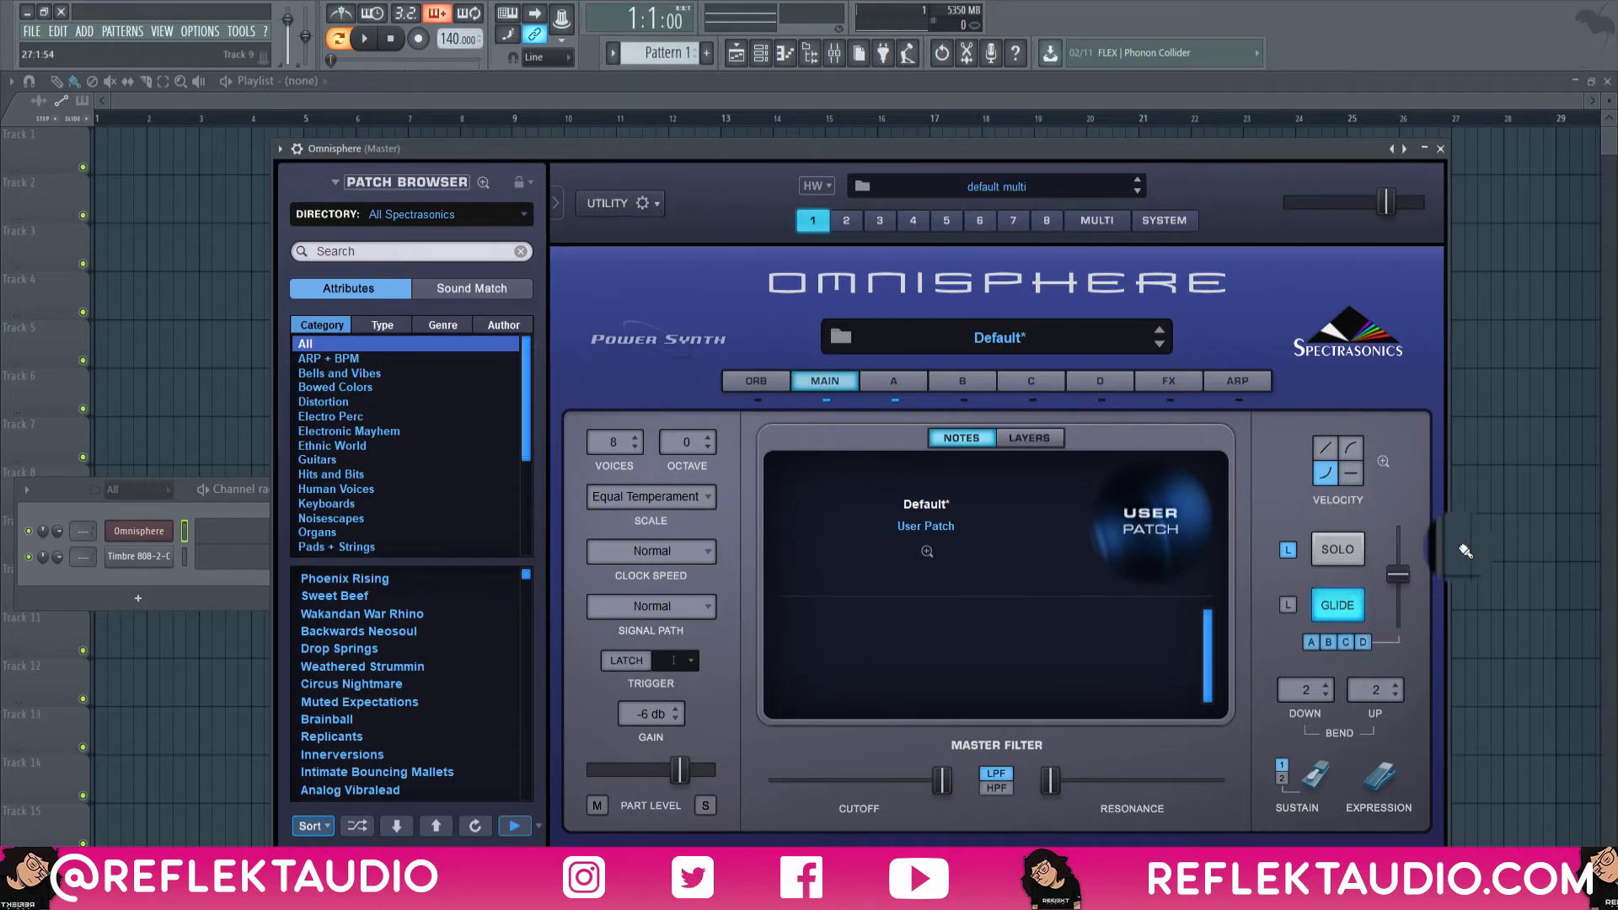
key("d")
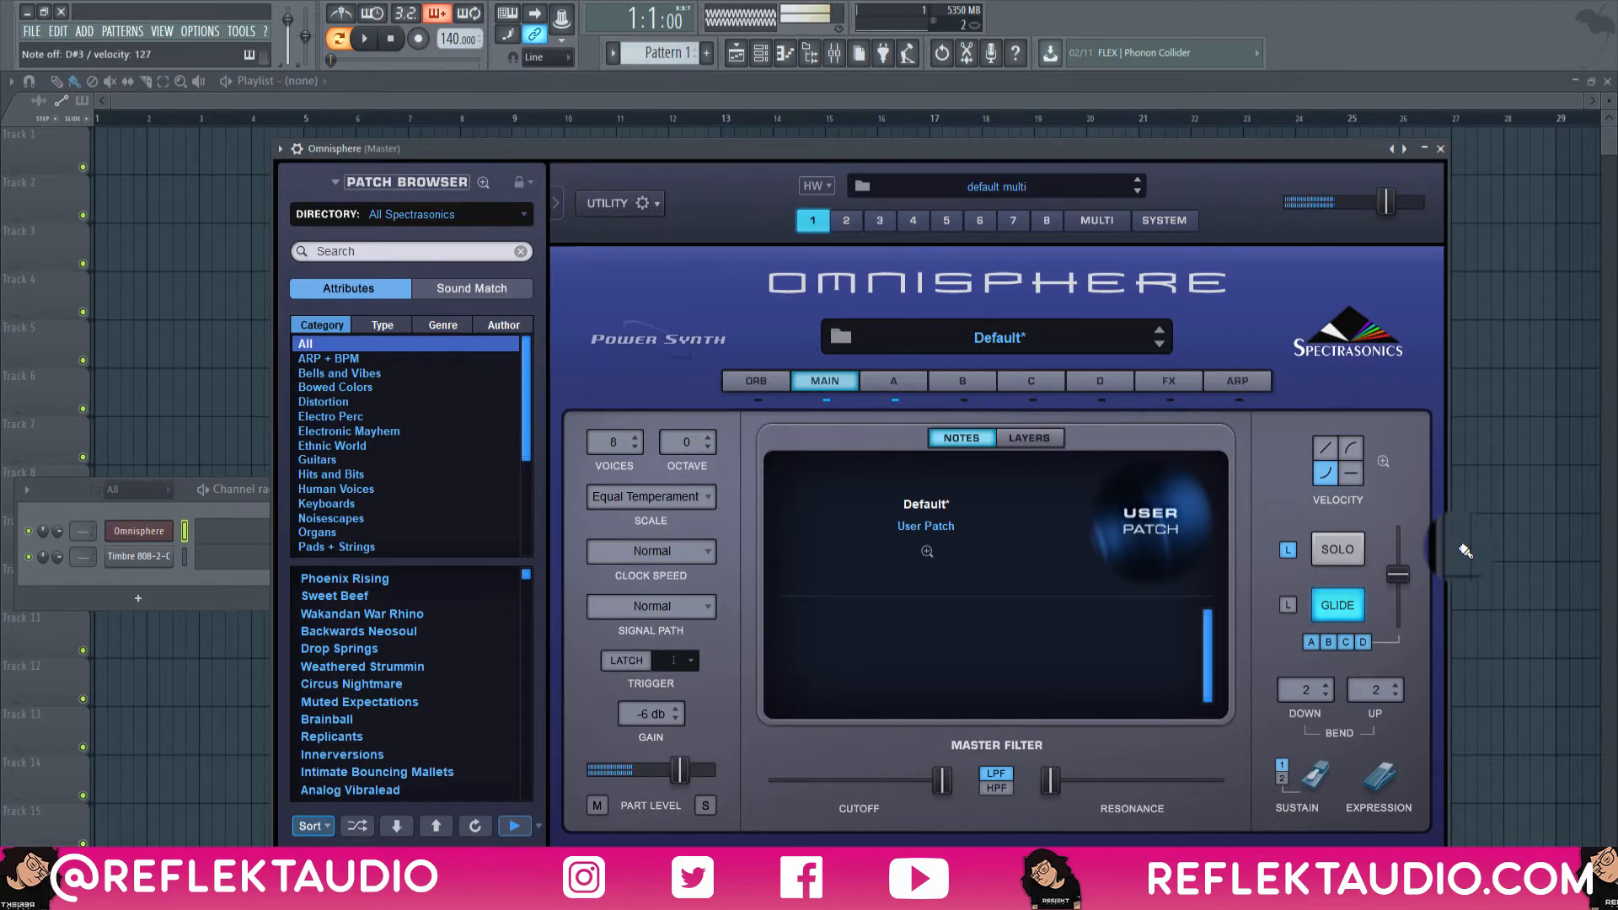
key("d")
key("h")
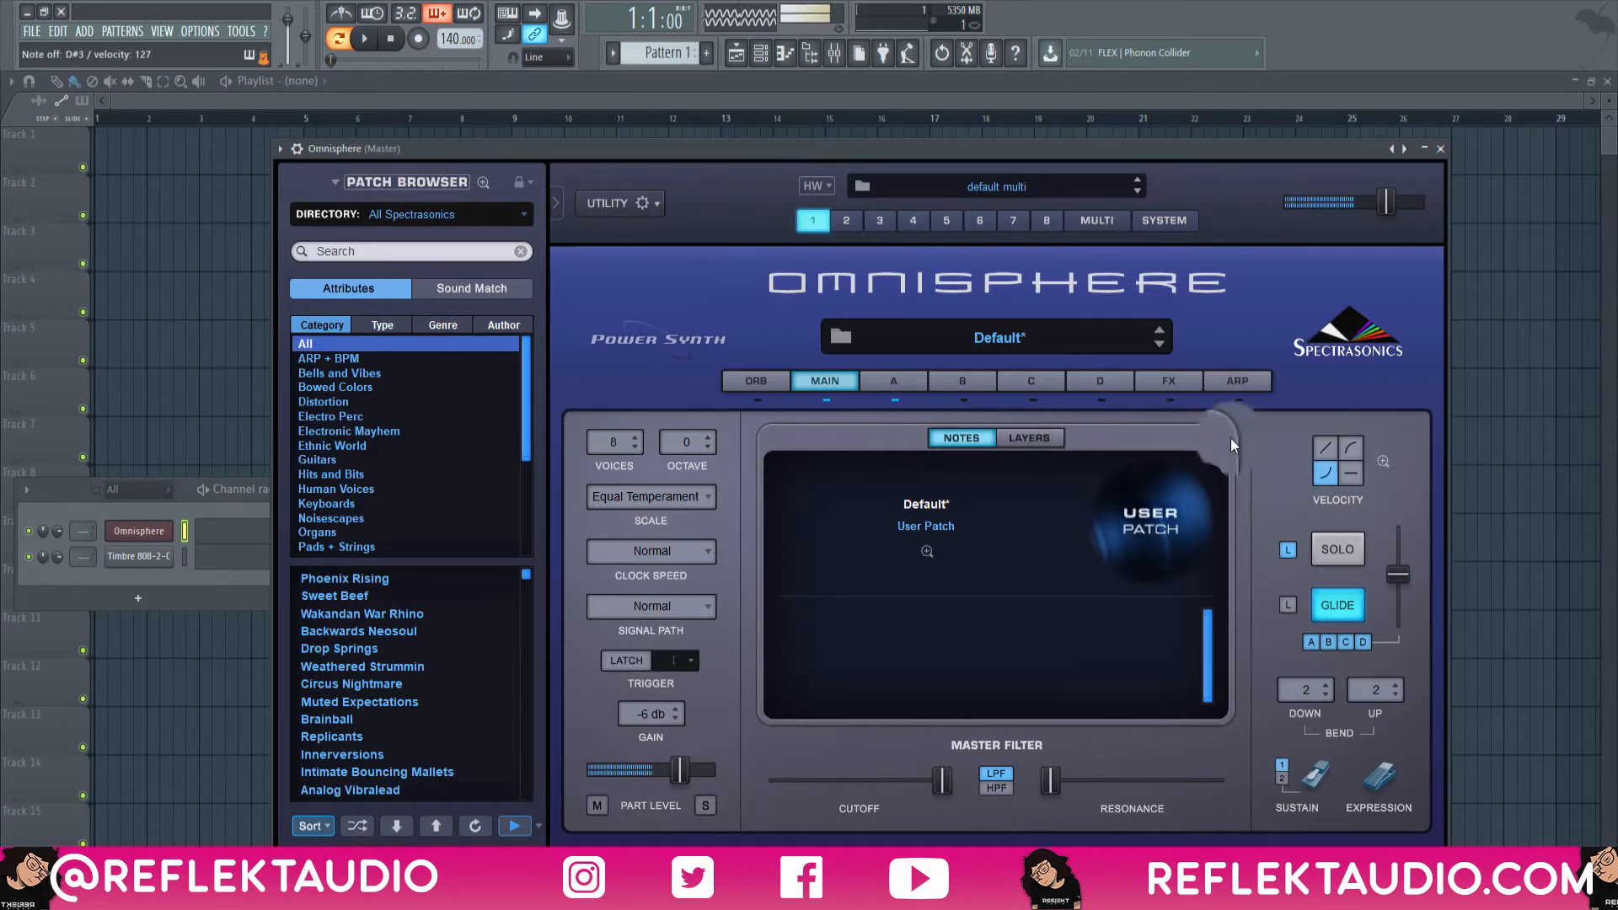
Step: Load the Metalzone distortion into the first slot of the common effects rack
left_click(1178, 379)
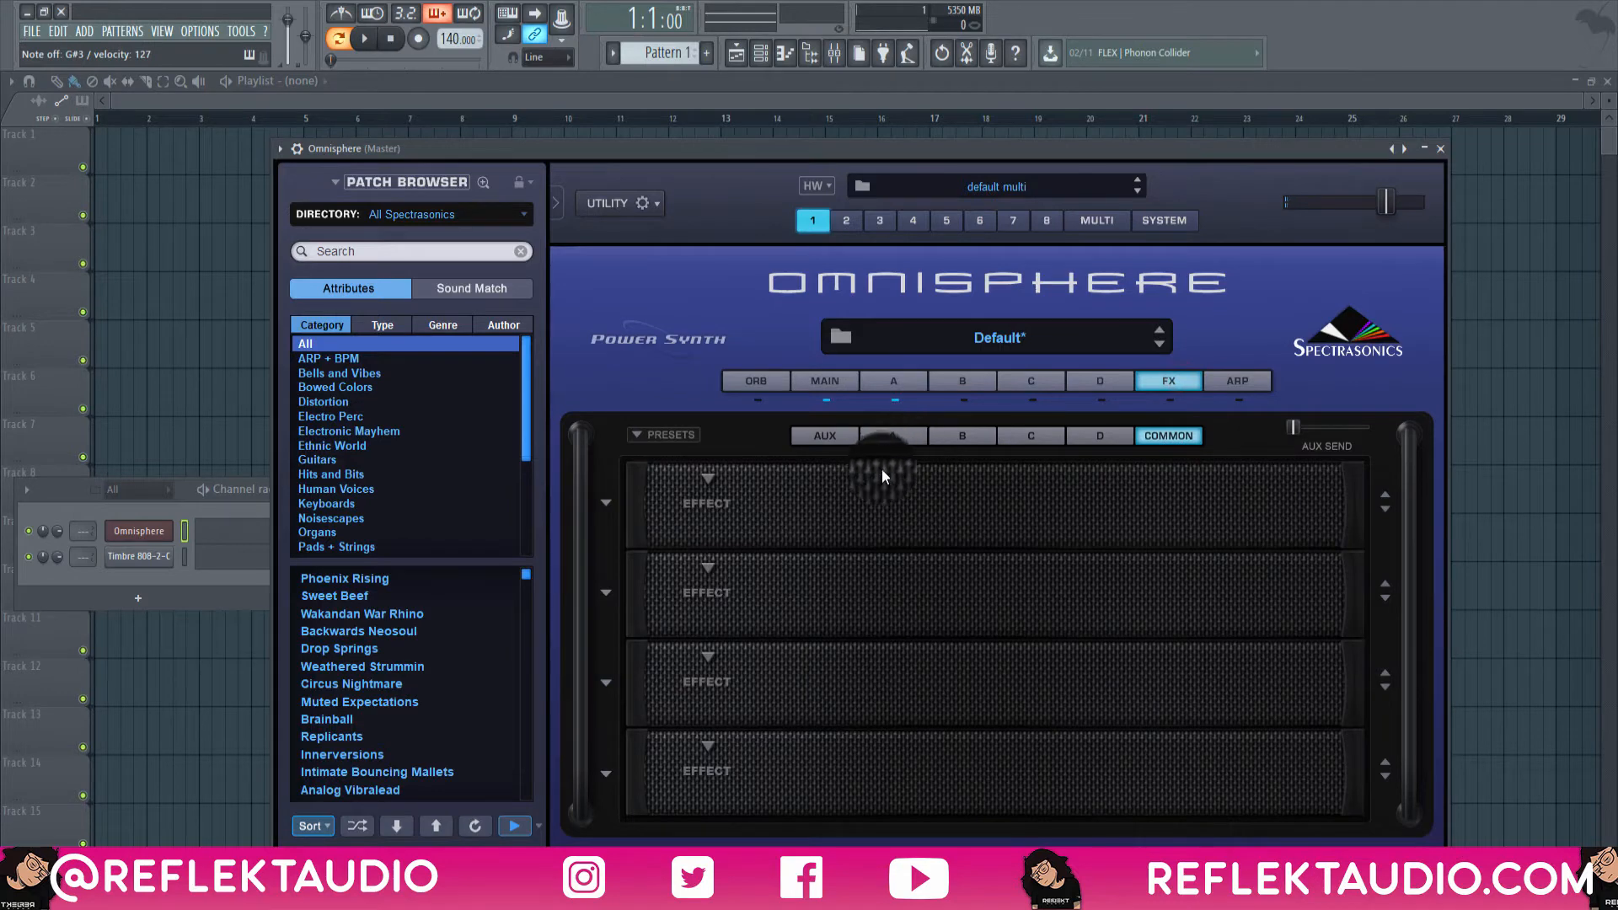
left_click(709, 478)
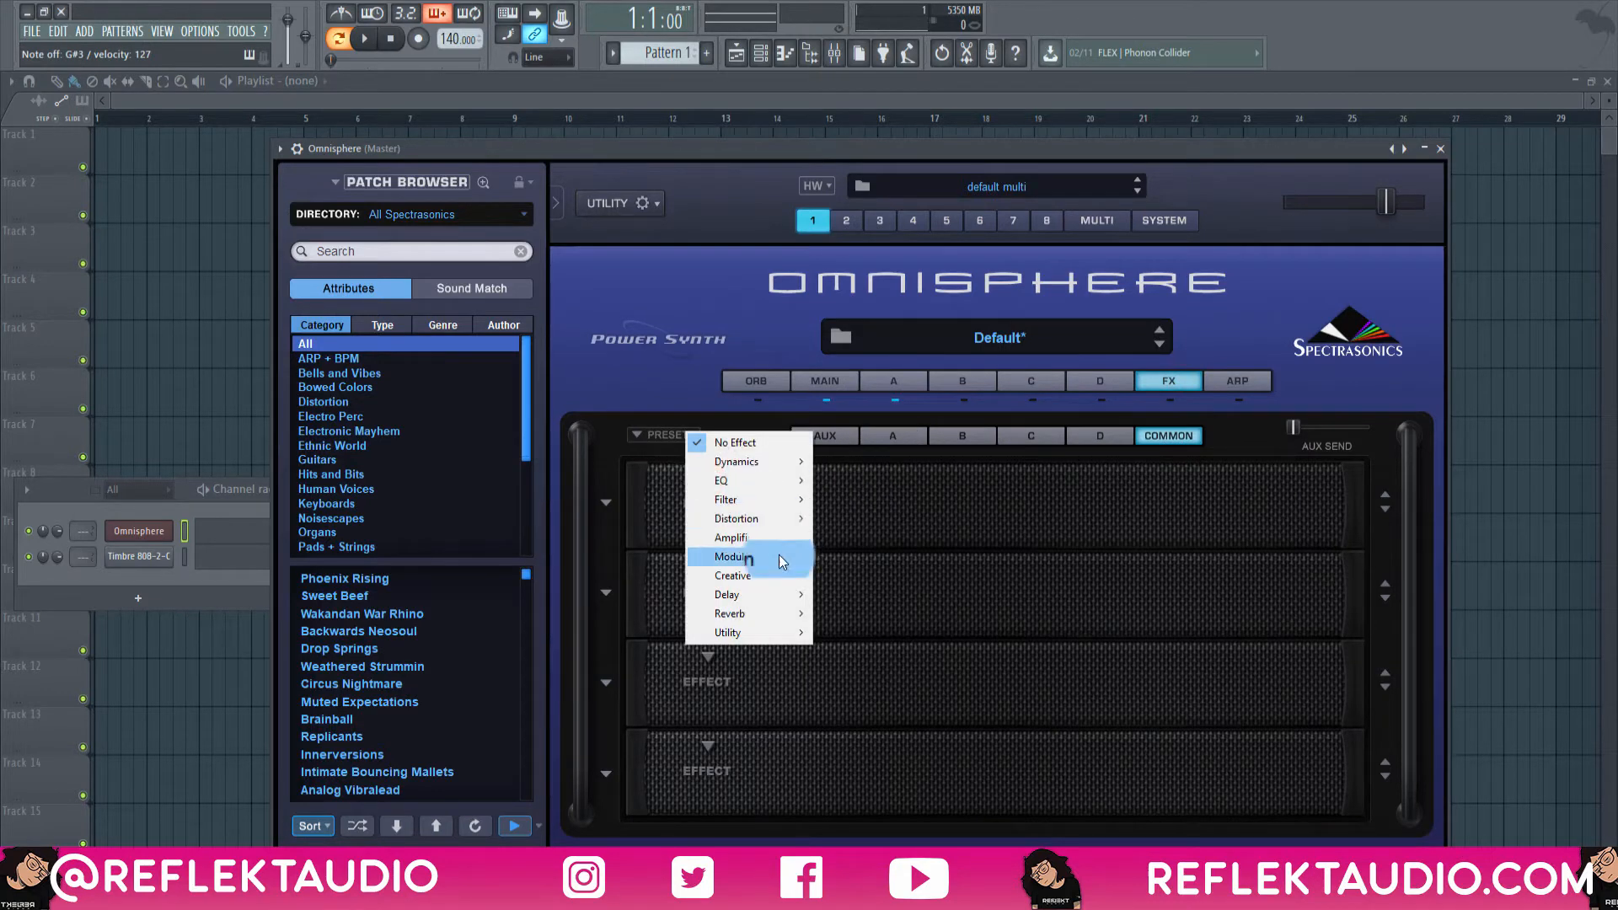
mouse_move(746, 518)
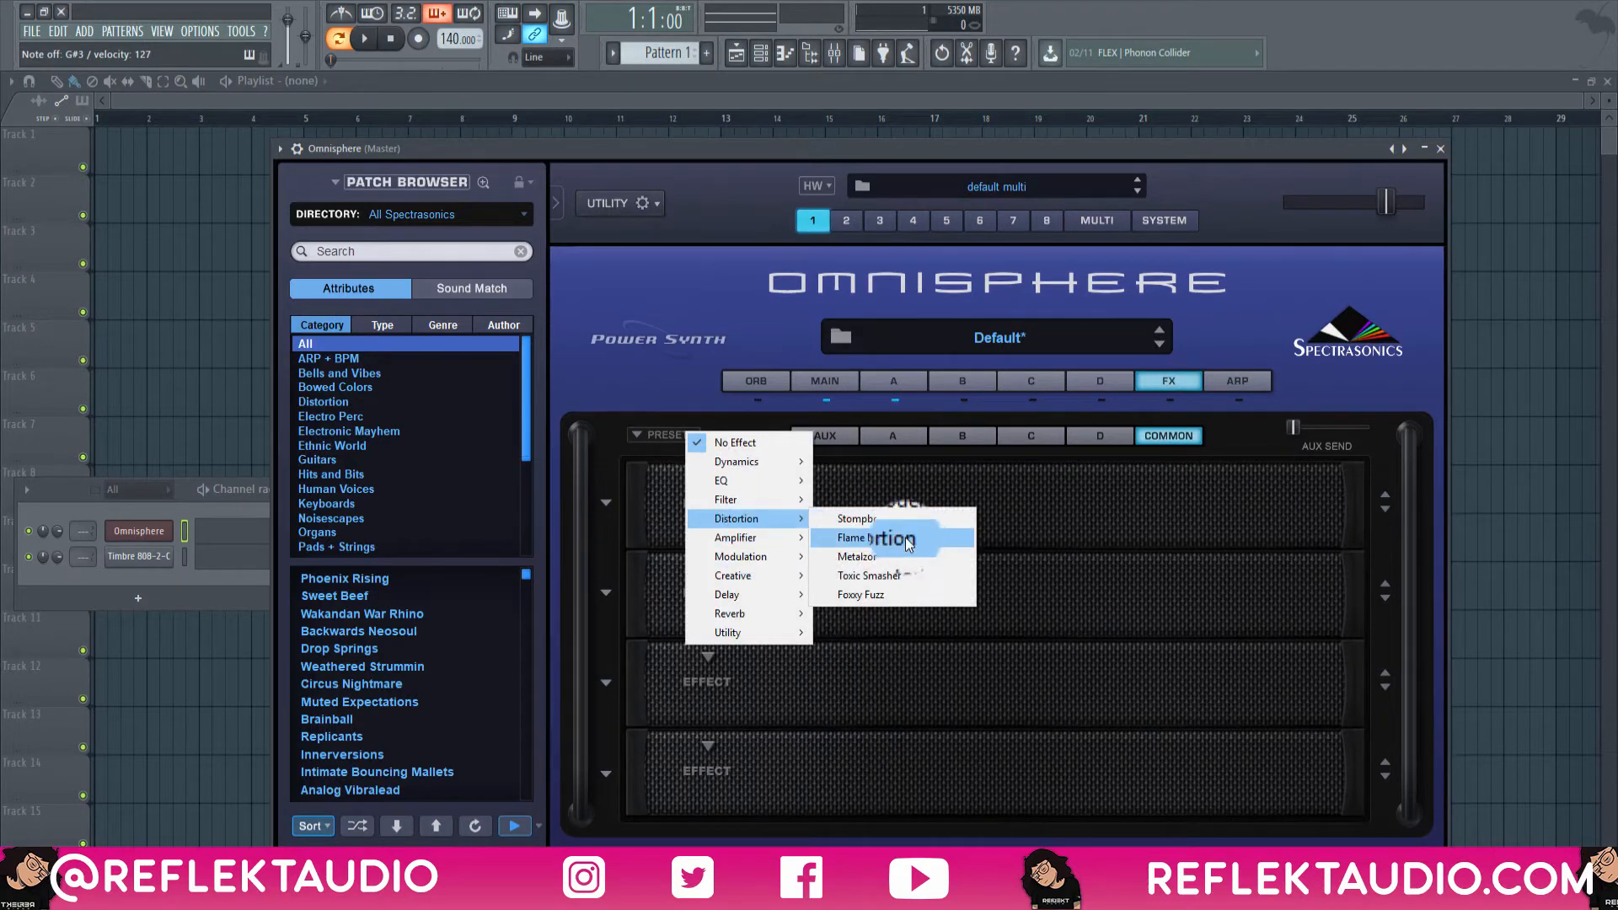
left_click(920, 559)
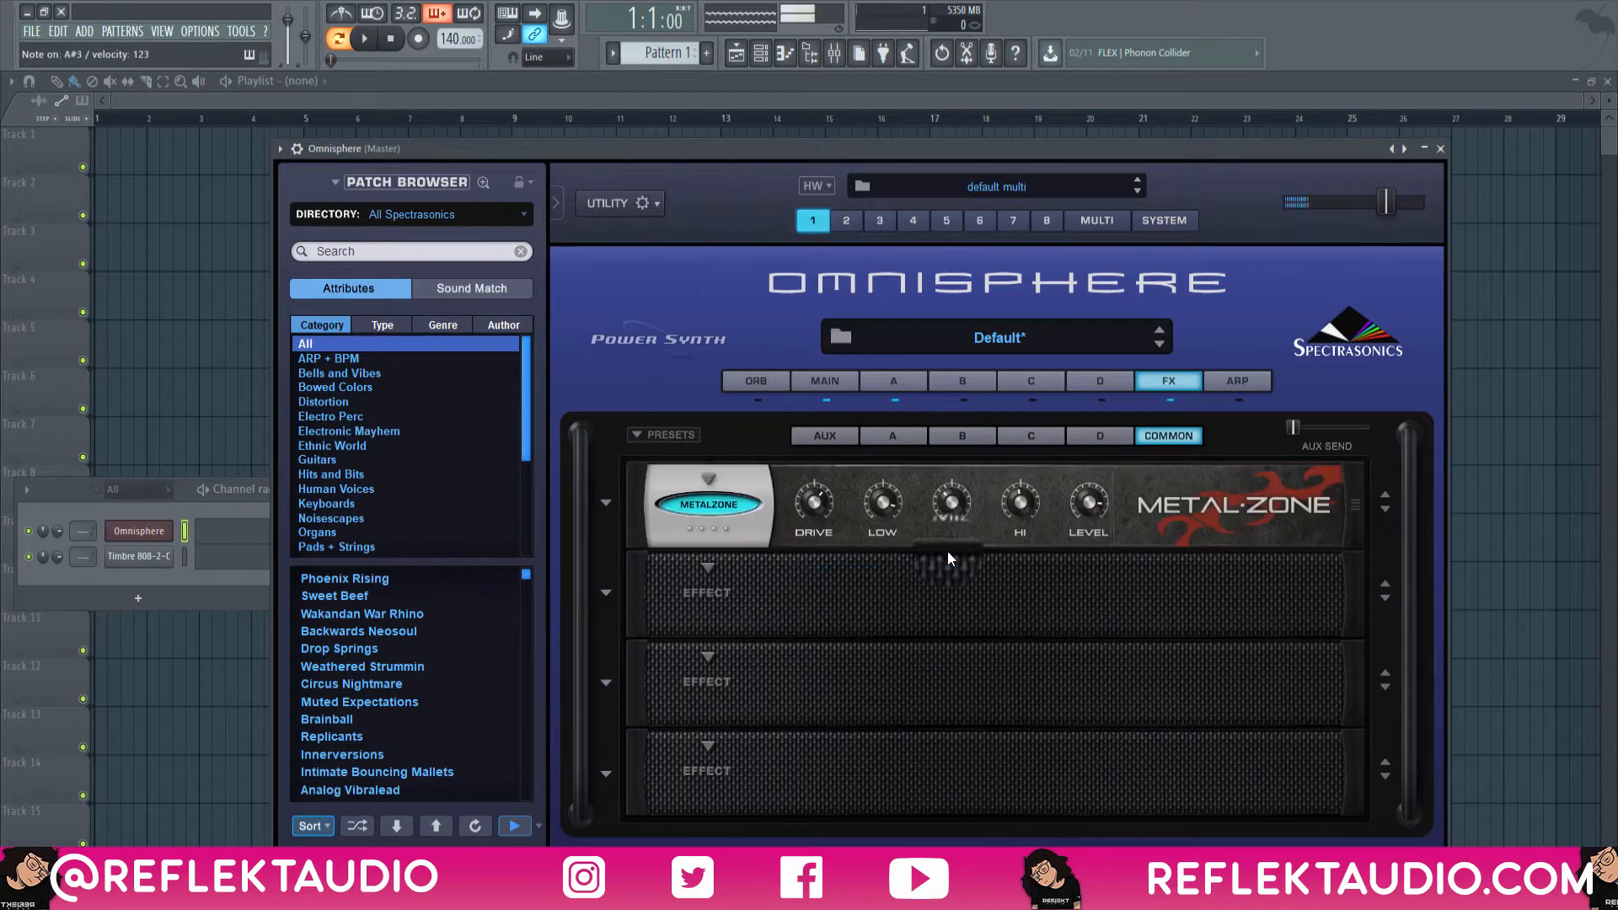
Step: Set the patch's velocity curve to the straight linear one and lower the glide amount to about one fifth
left_click(839, 386)
left_click(1321, 451)
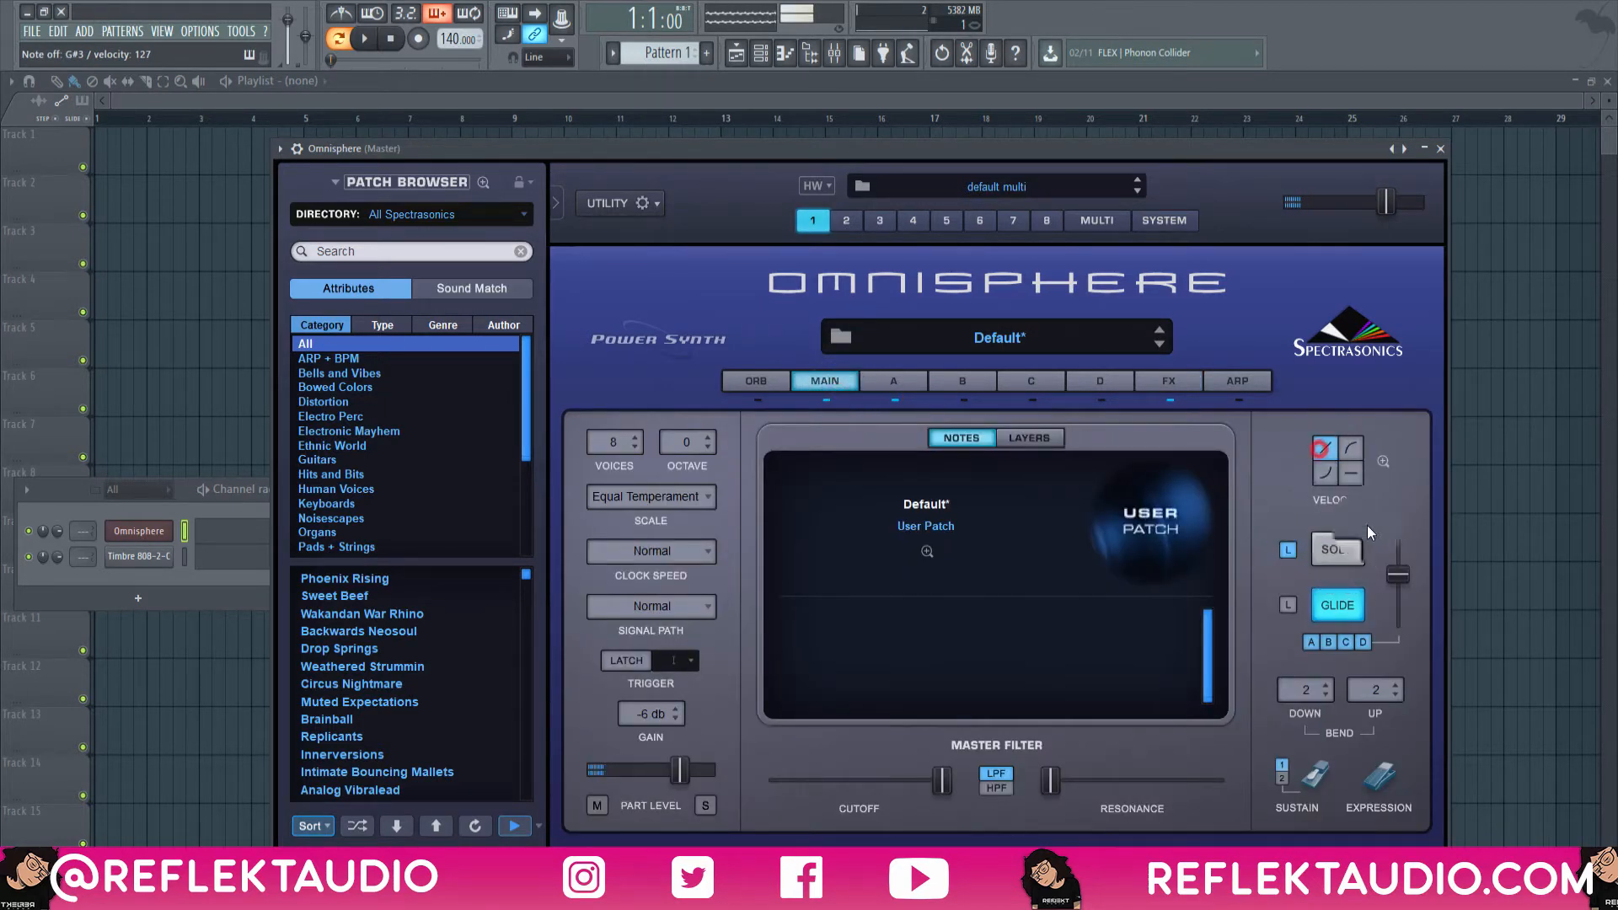
left_click_drag(1392, 588, 1403, 605)
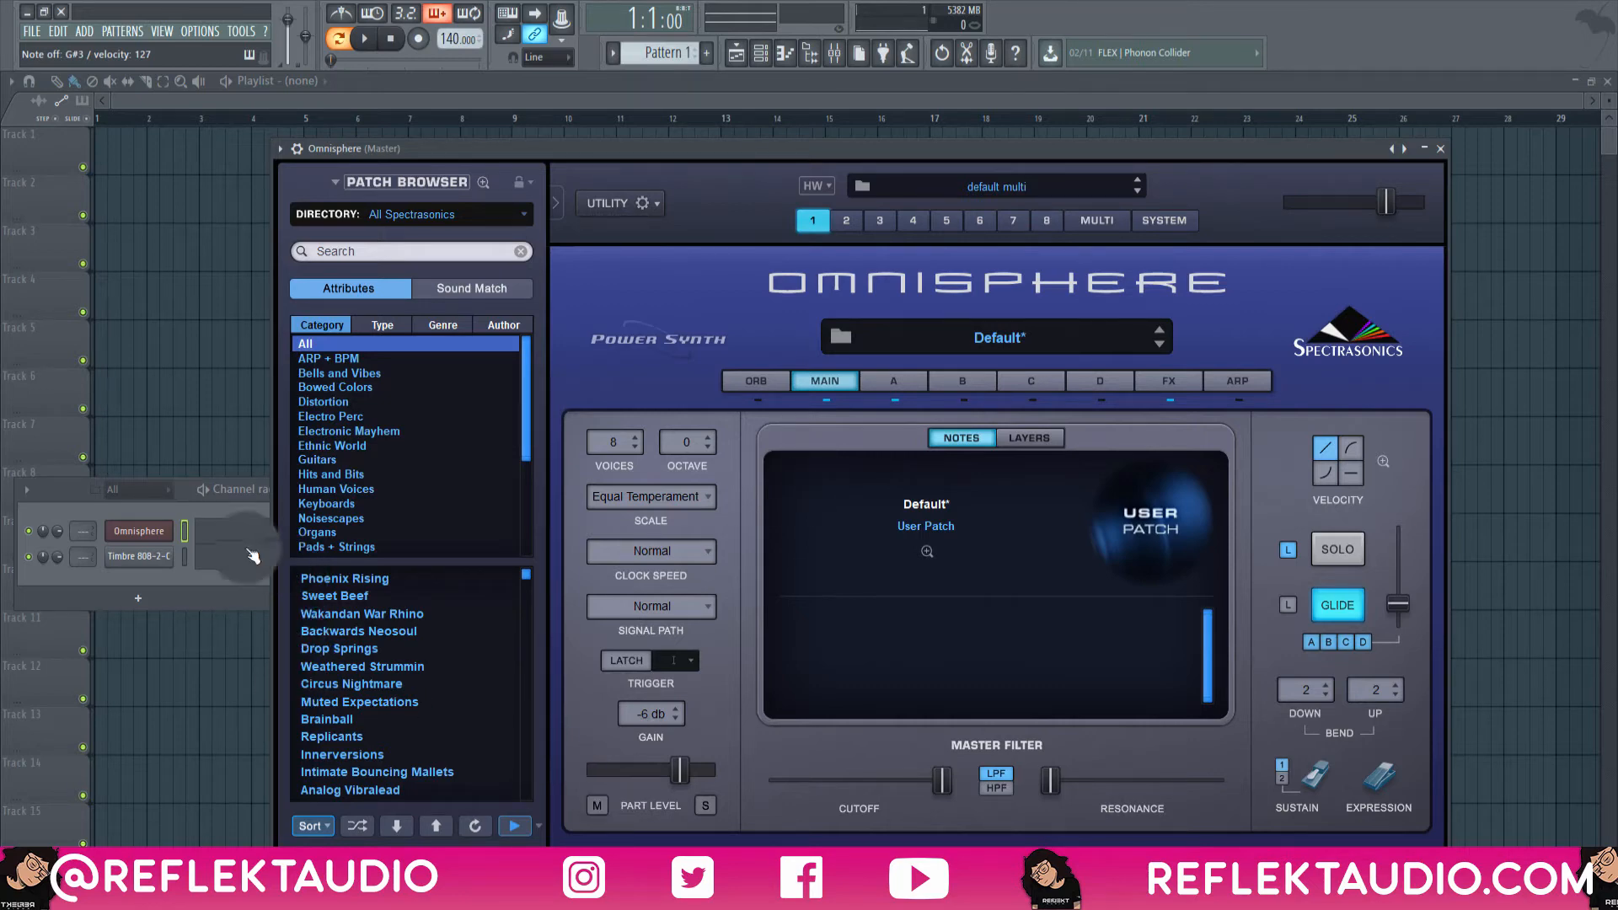
Step: Reopen the Timbre 808-2-C sampler channel and audition its waveform for comparison with the synth patch
left_click(160, 568)
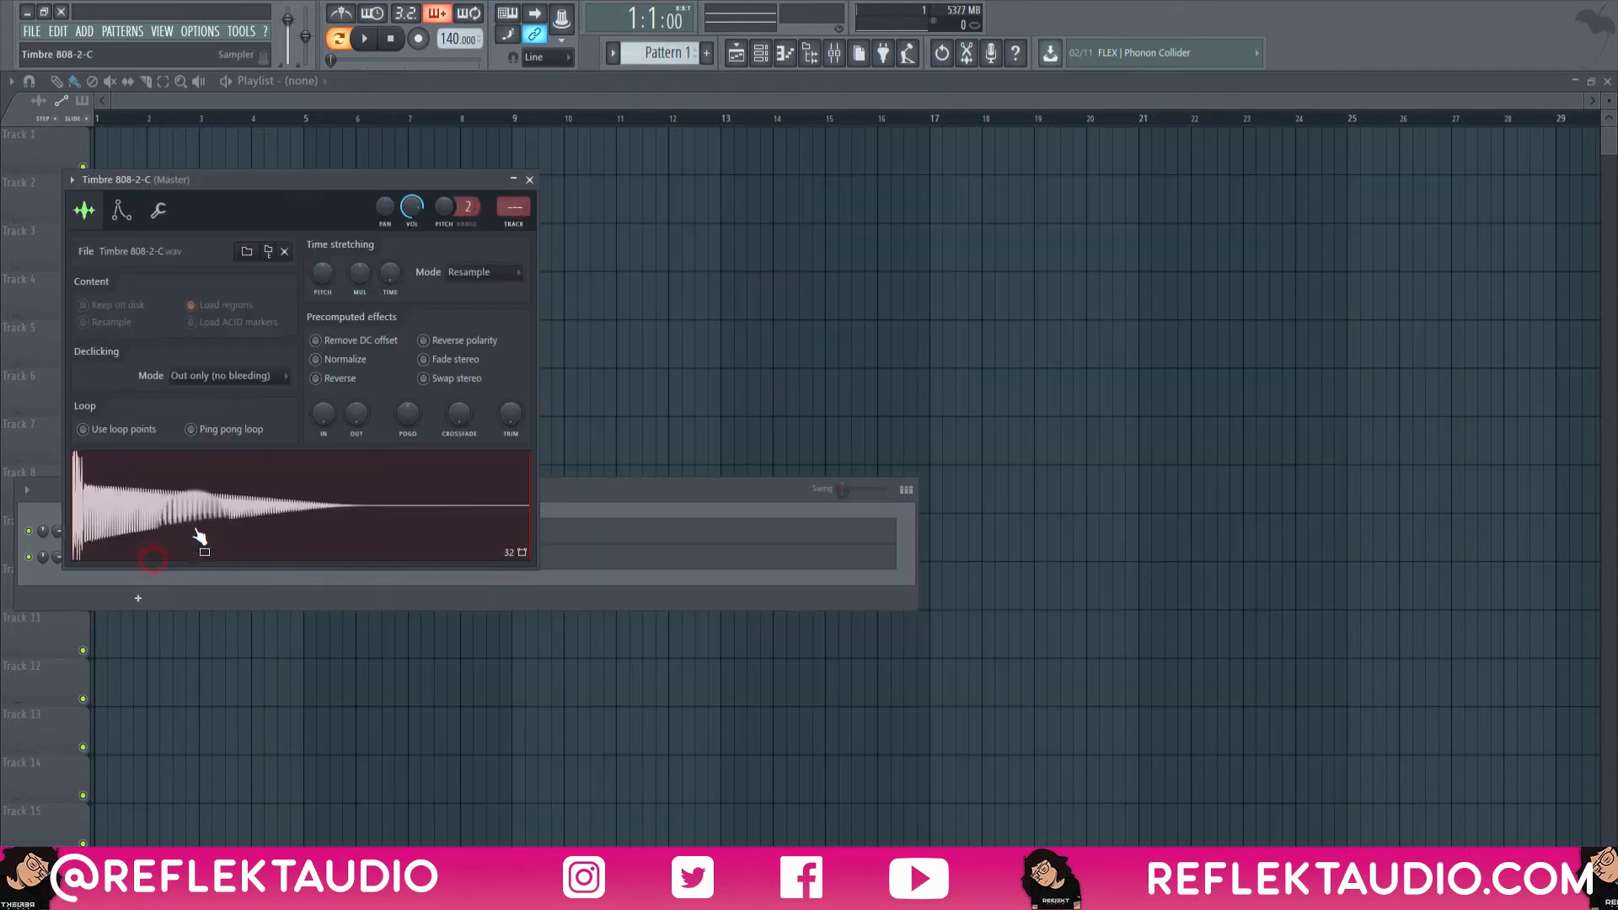
left_click(155, 497)
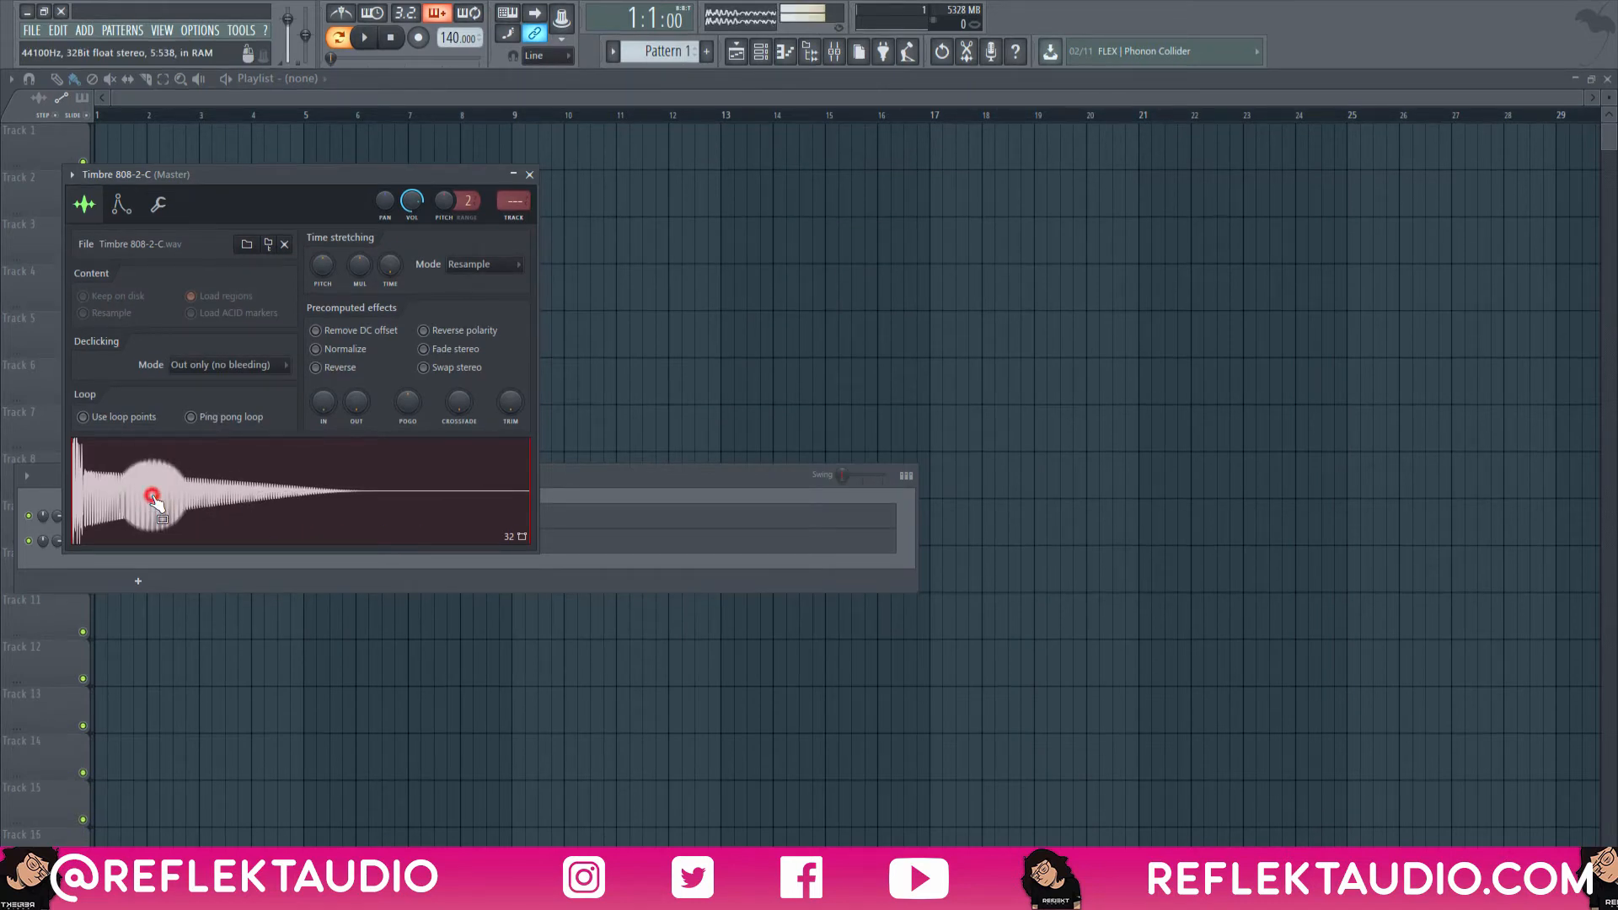
left_click(155, 497)
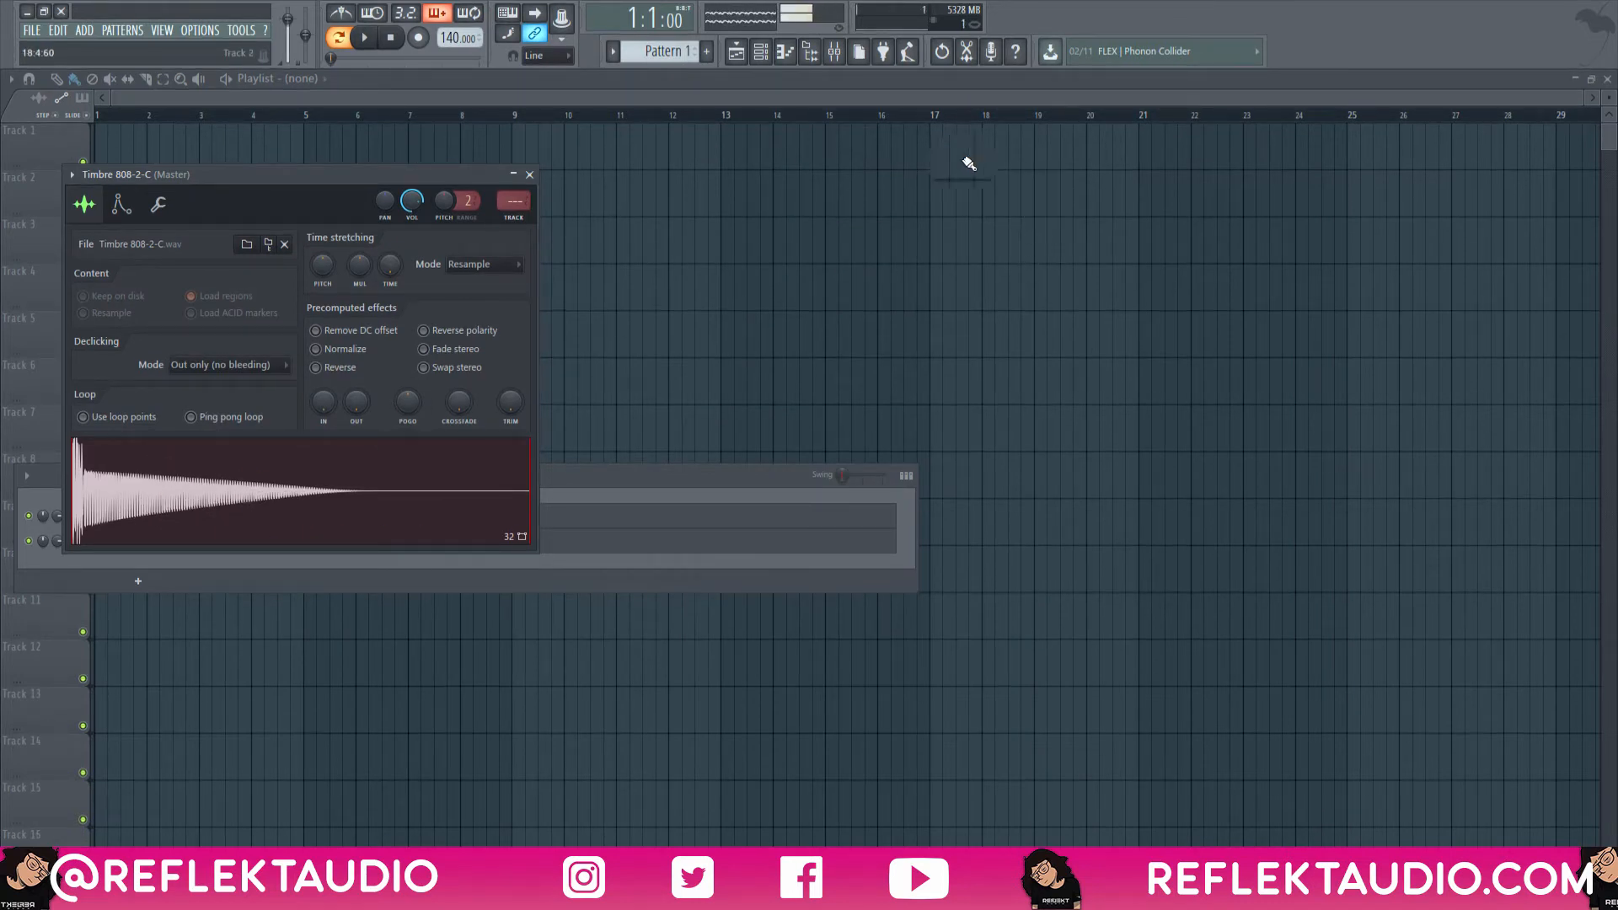
Step: Open Edison from the Master mixer track's first effect slot, close the mixer, and maximize the Edison window
left_click(834, 52)
left_click(1464, 137)
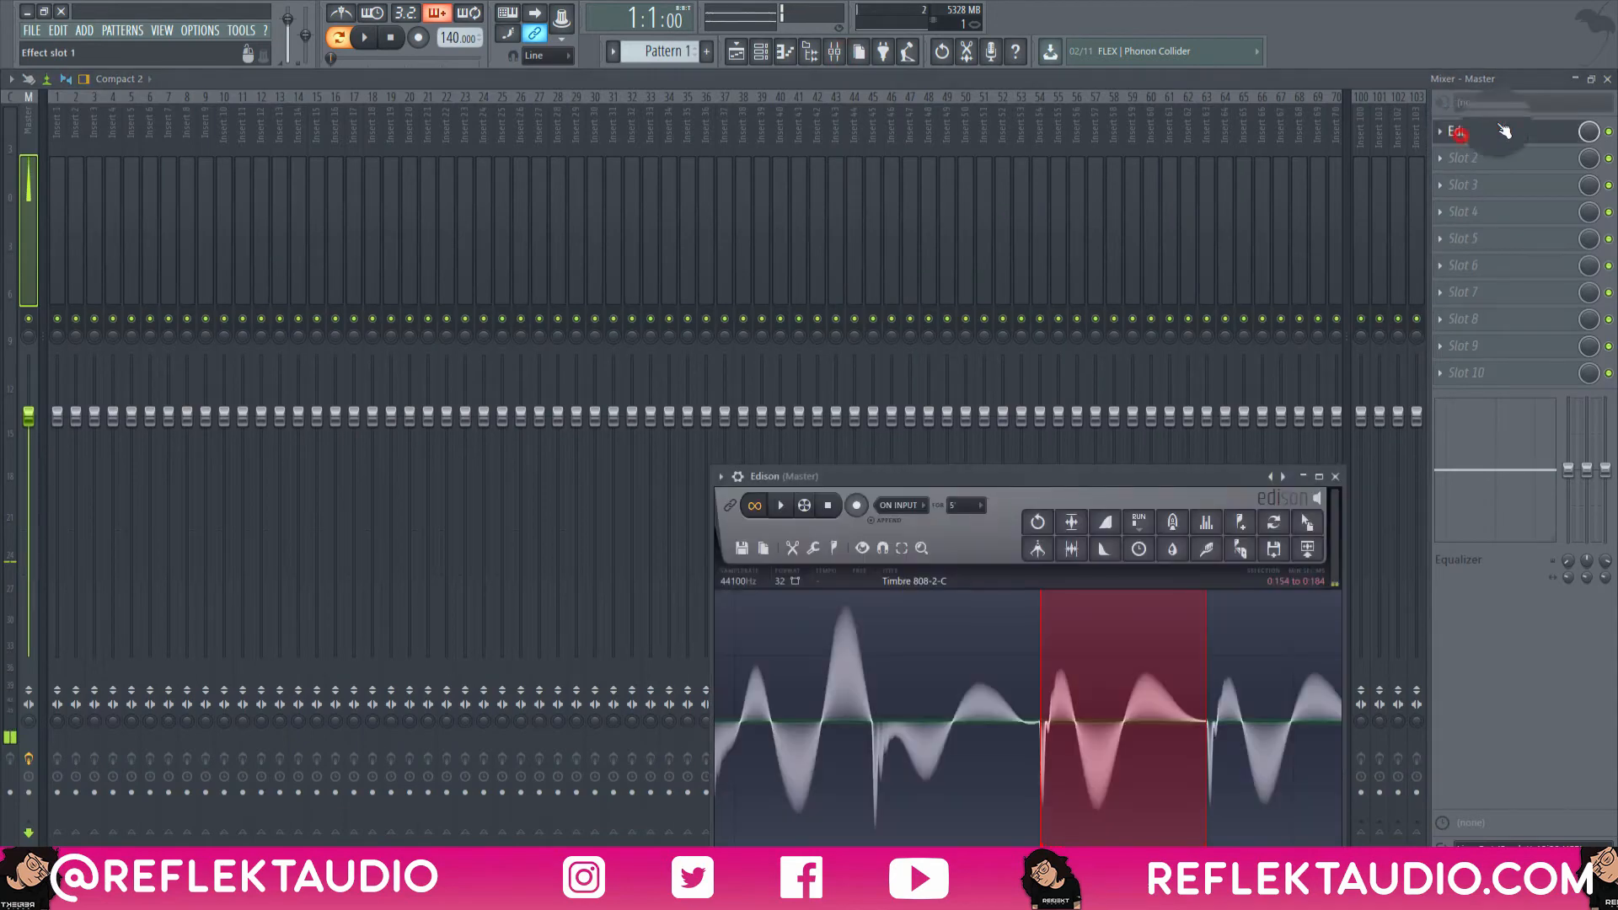
key("Escape")
left_click(1606, 81)
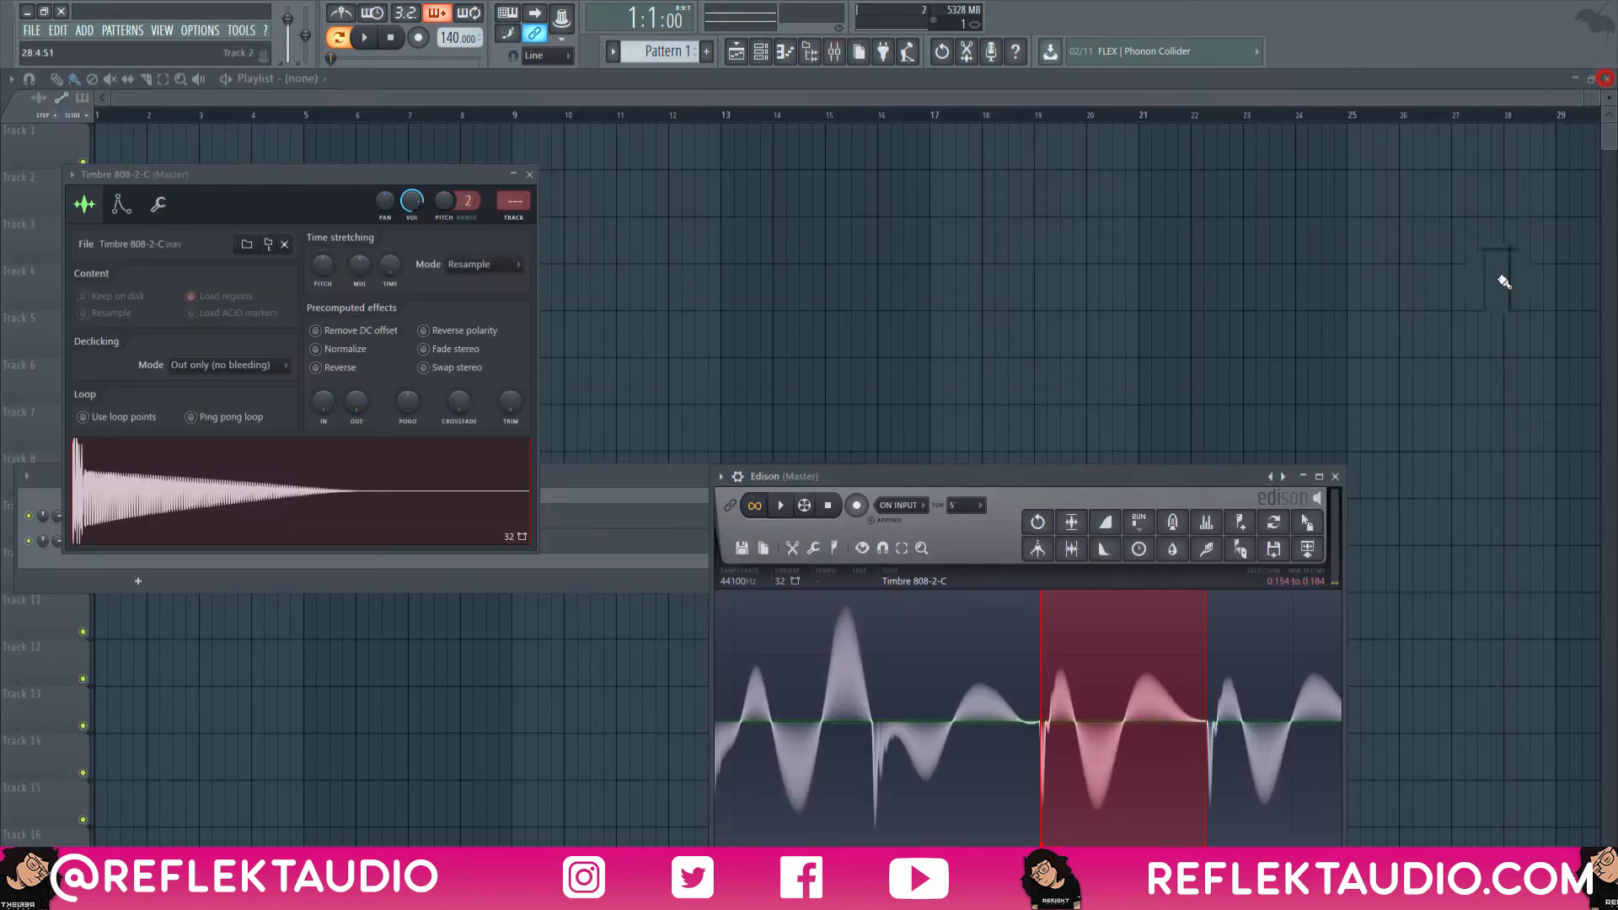
left_click(1318, 478)
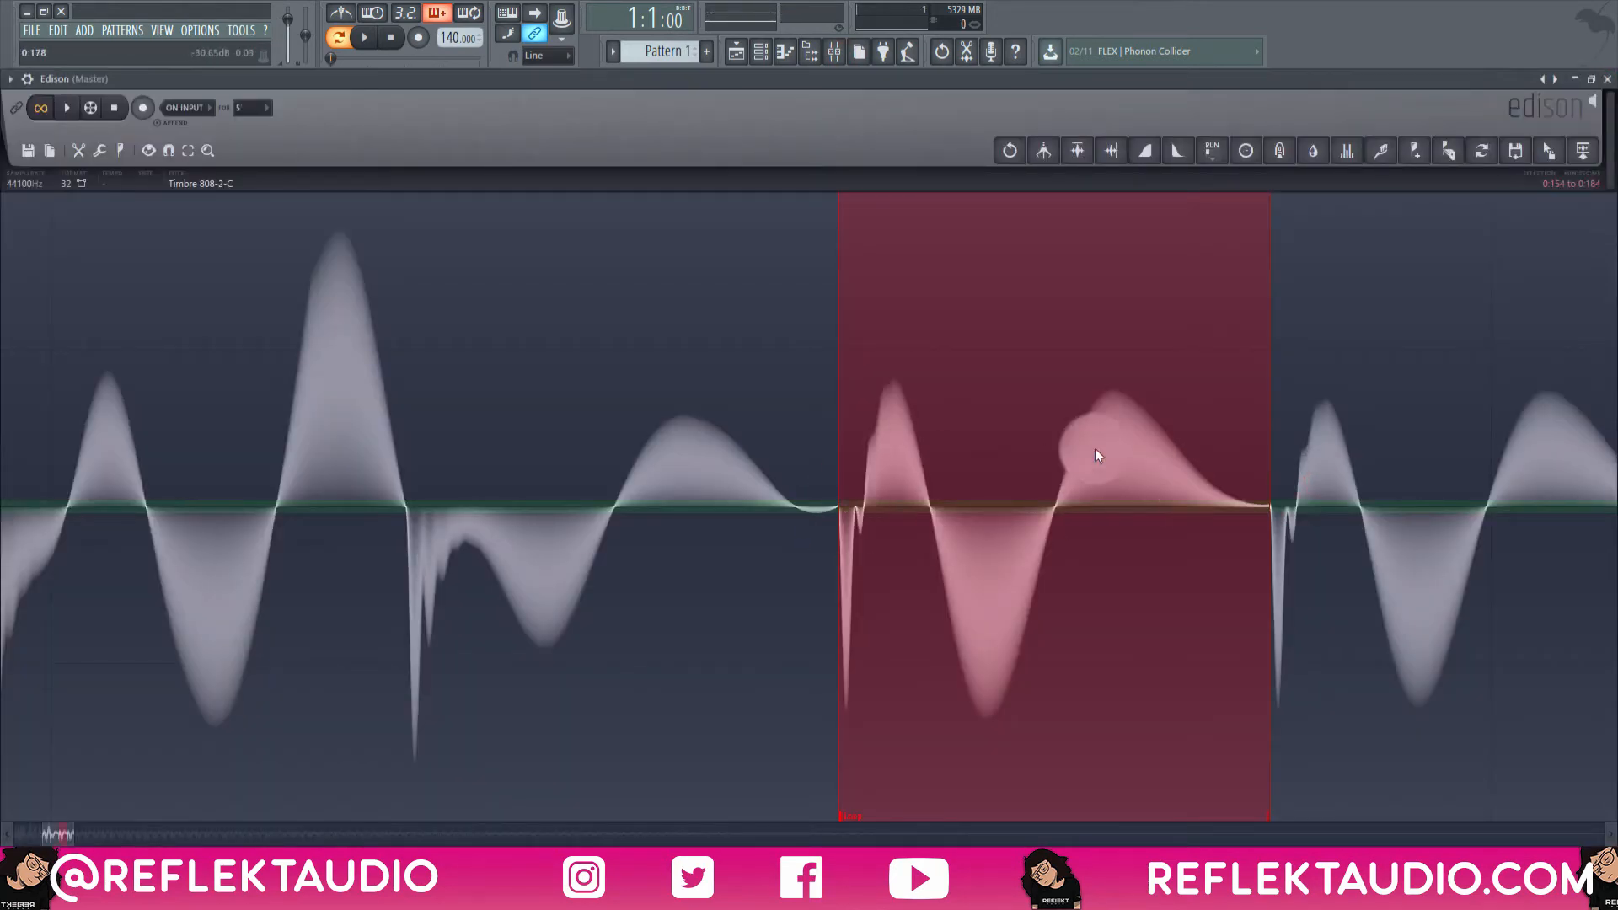
Step: Examine the selected waveform cycle of the 808 sample in Edison and listen to it looping
scroll(1014, 527, "up", 3)
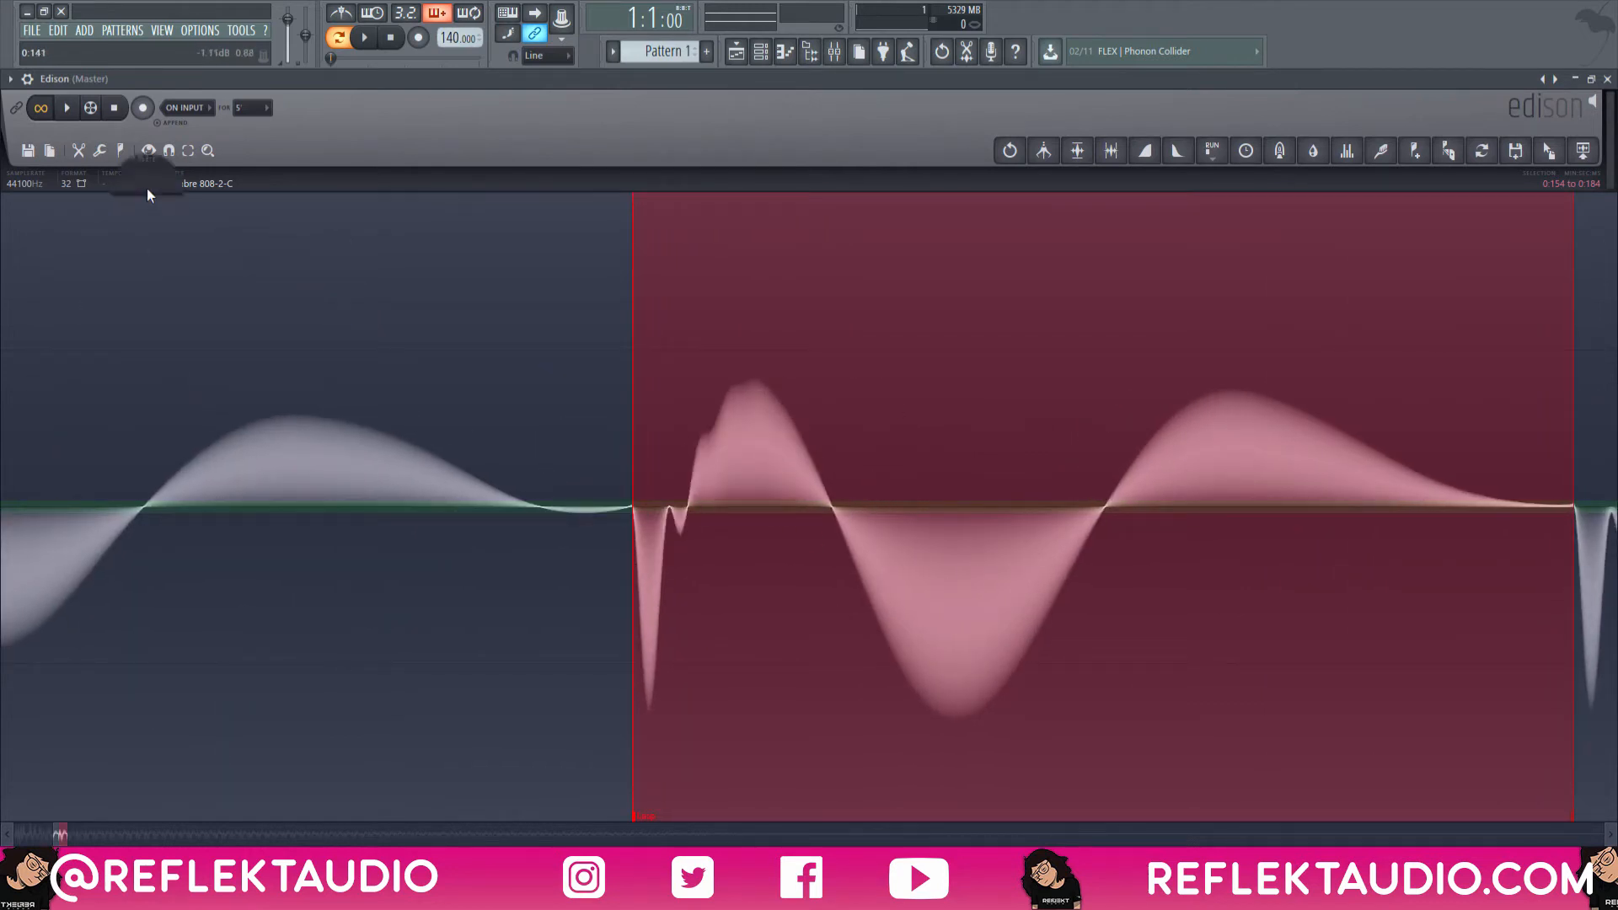
left_click(67, 109)
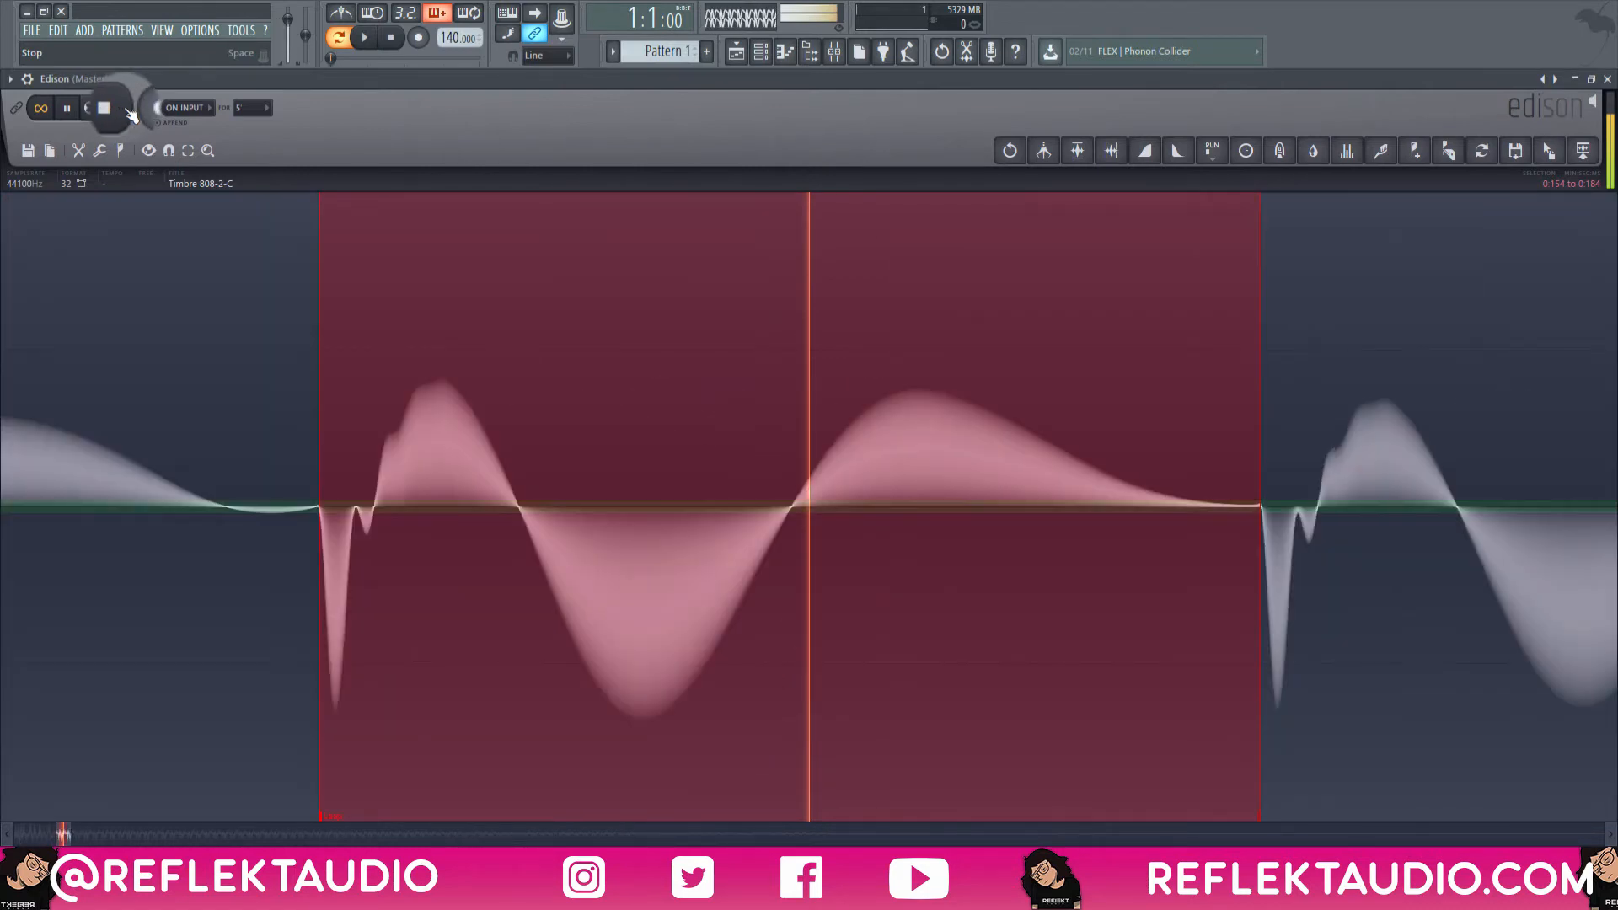
left_click(124, 109)
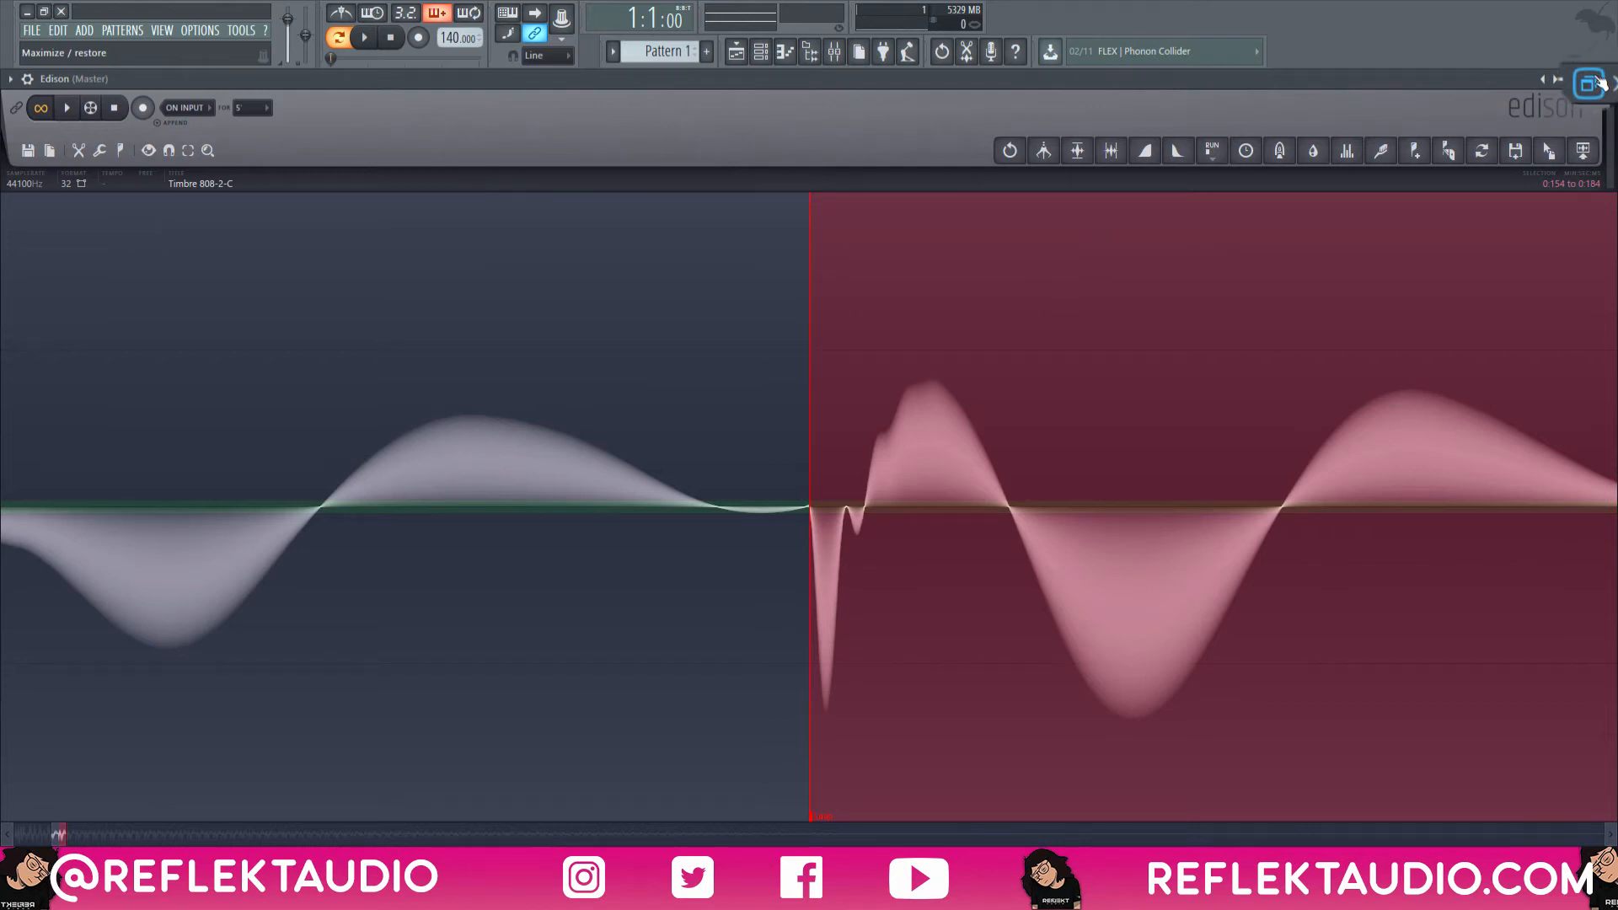
scroll(831, 439, "down", 5)
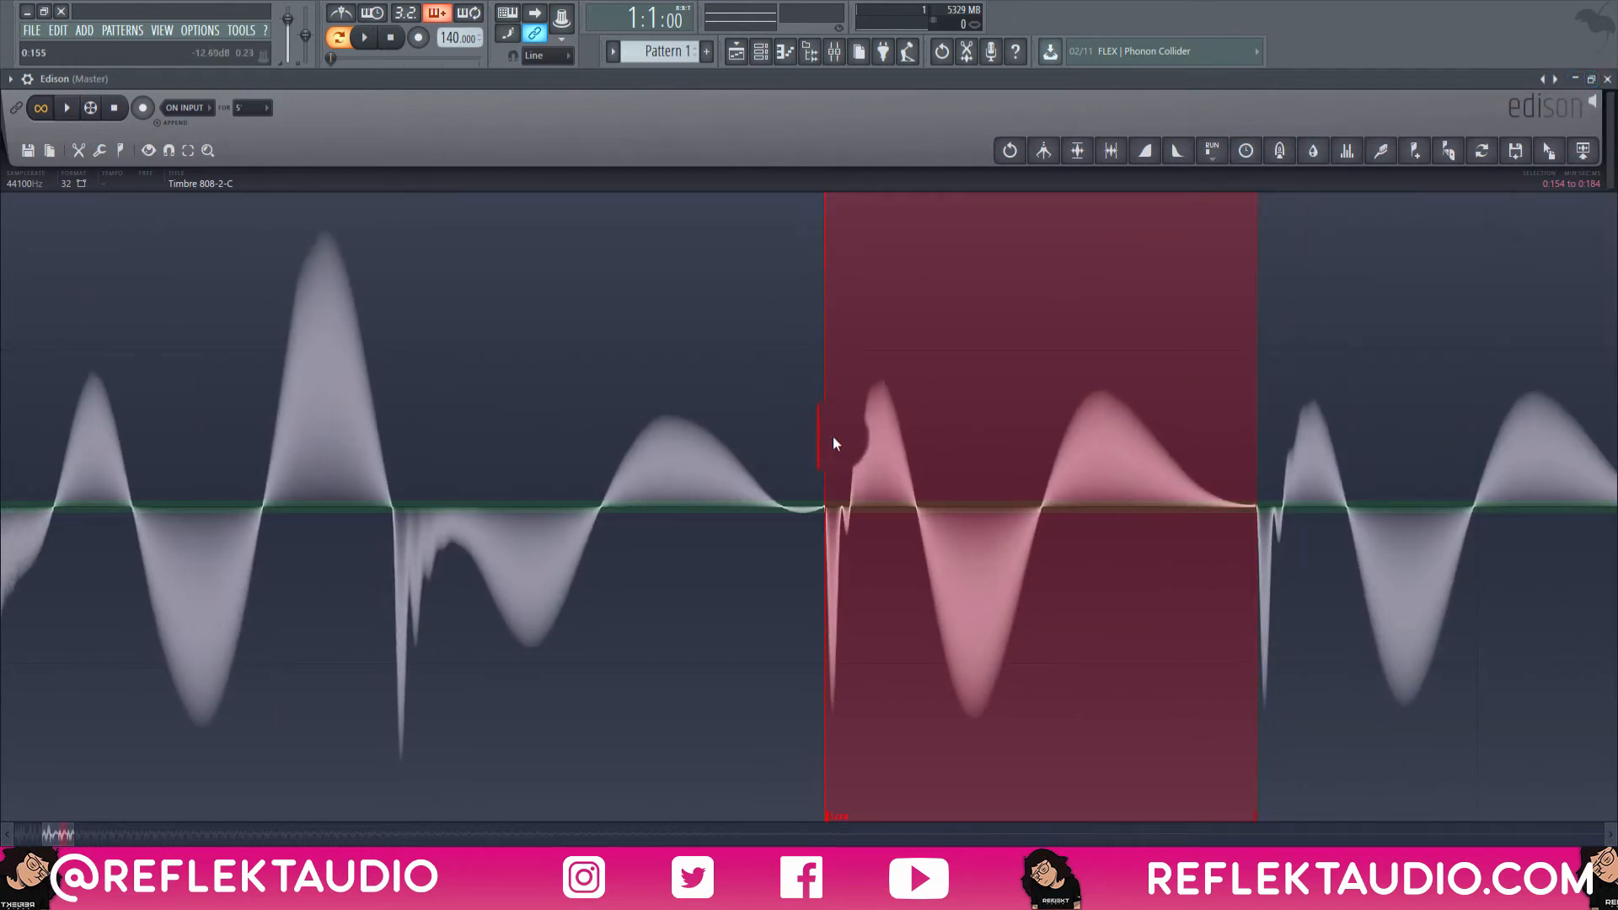
left_click(70, 109)
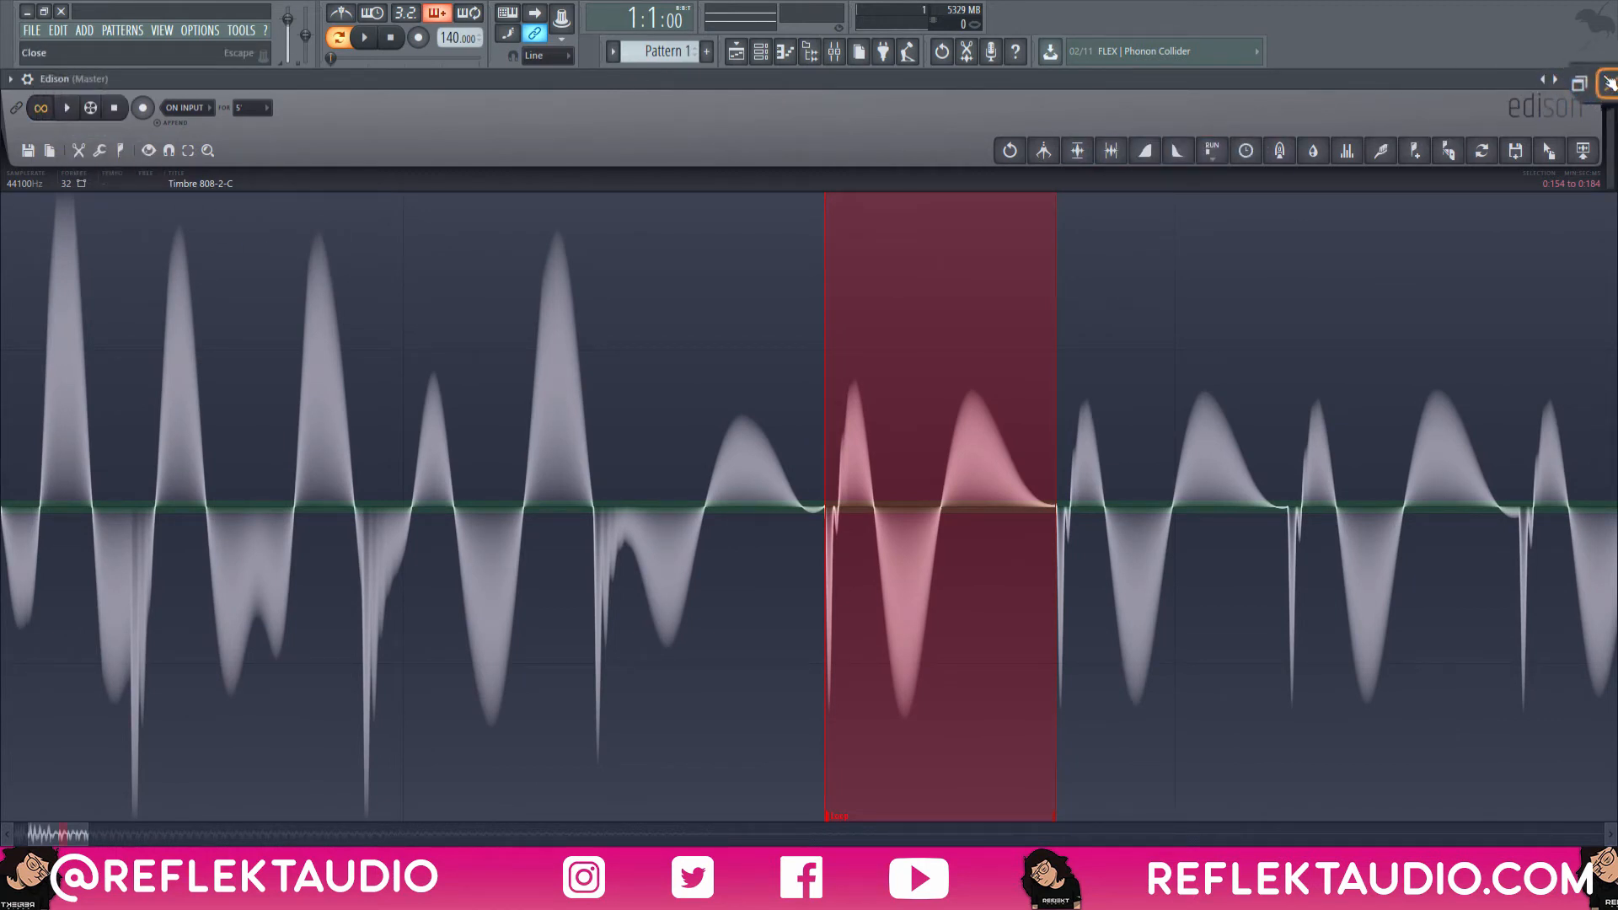
Step: Reopen Edison from the Master mixer track's first effect slot, close the mixer, and restore Edison to a floating window
left_click(1609, 83)
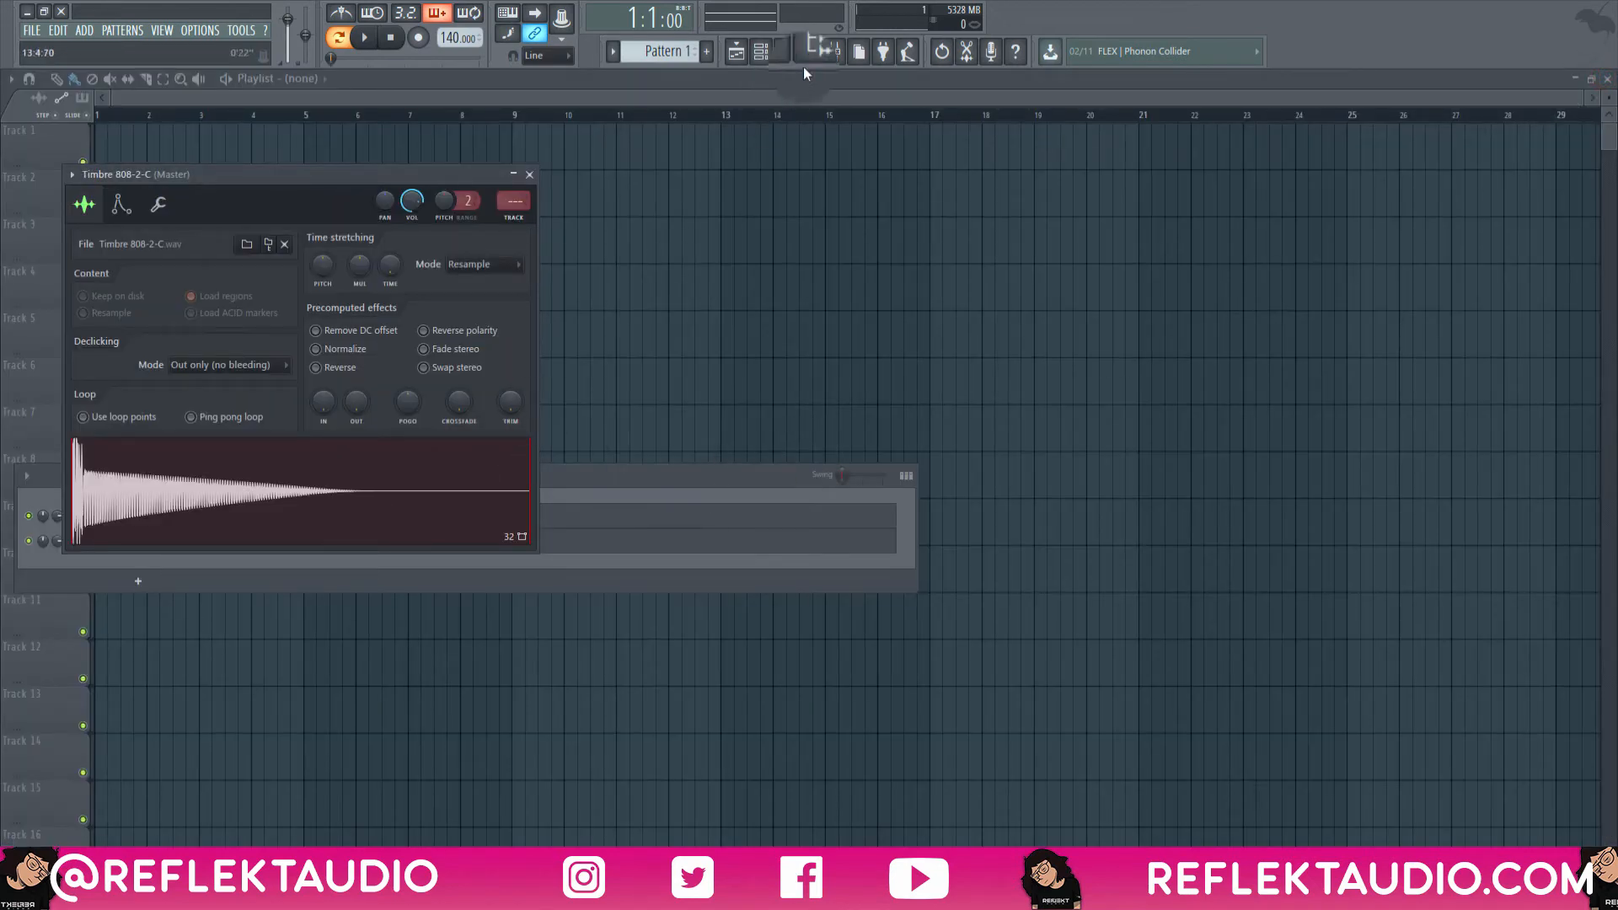
left_click(835, 52)
left_click(1479, 135)
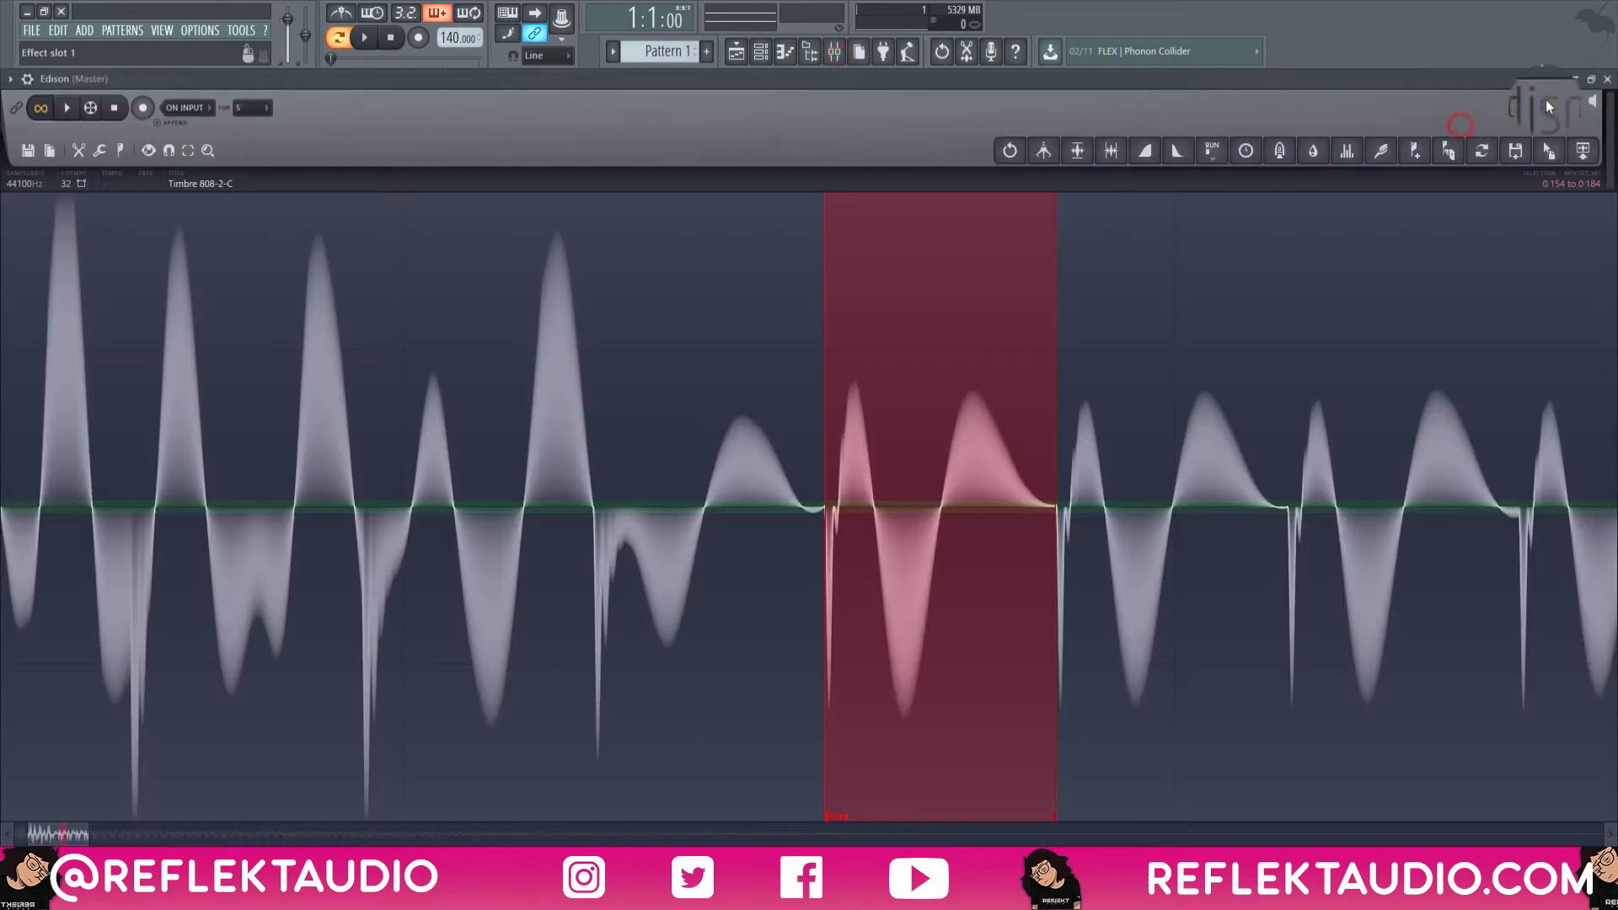
left_click(1603, 107)
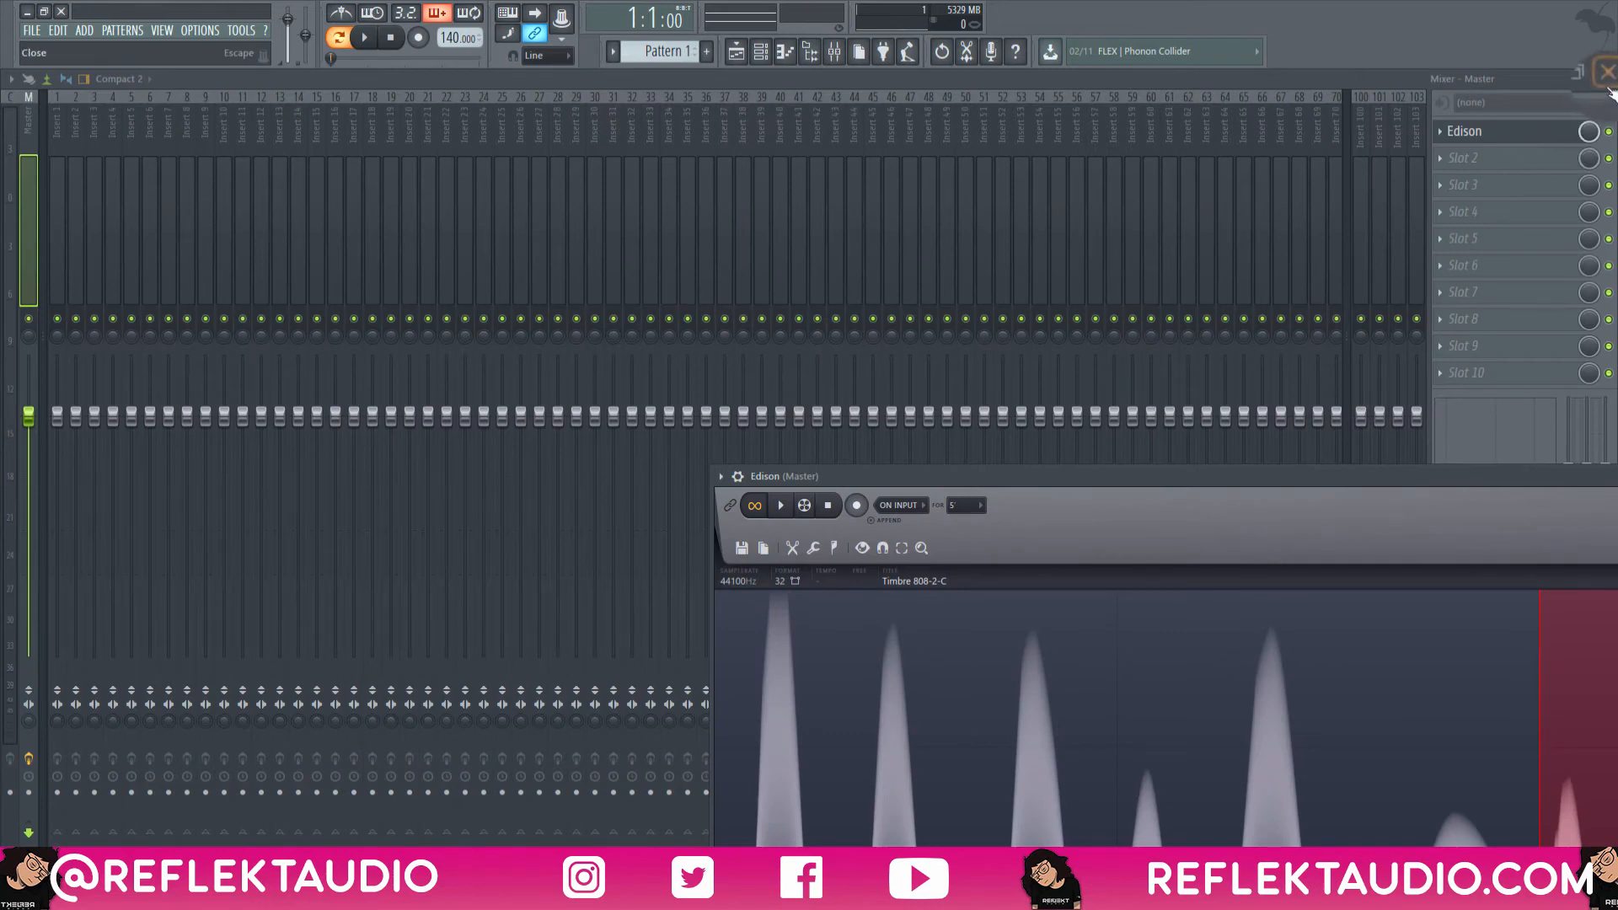
left_click(1607, 80)
double_click(1468, 505)
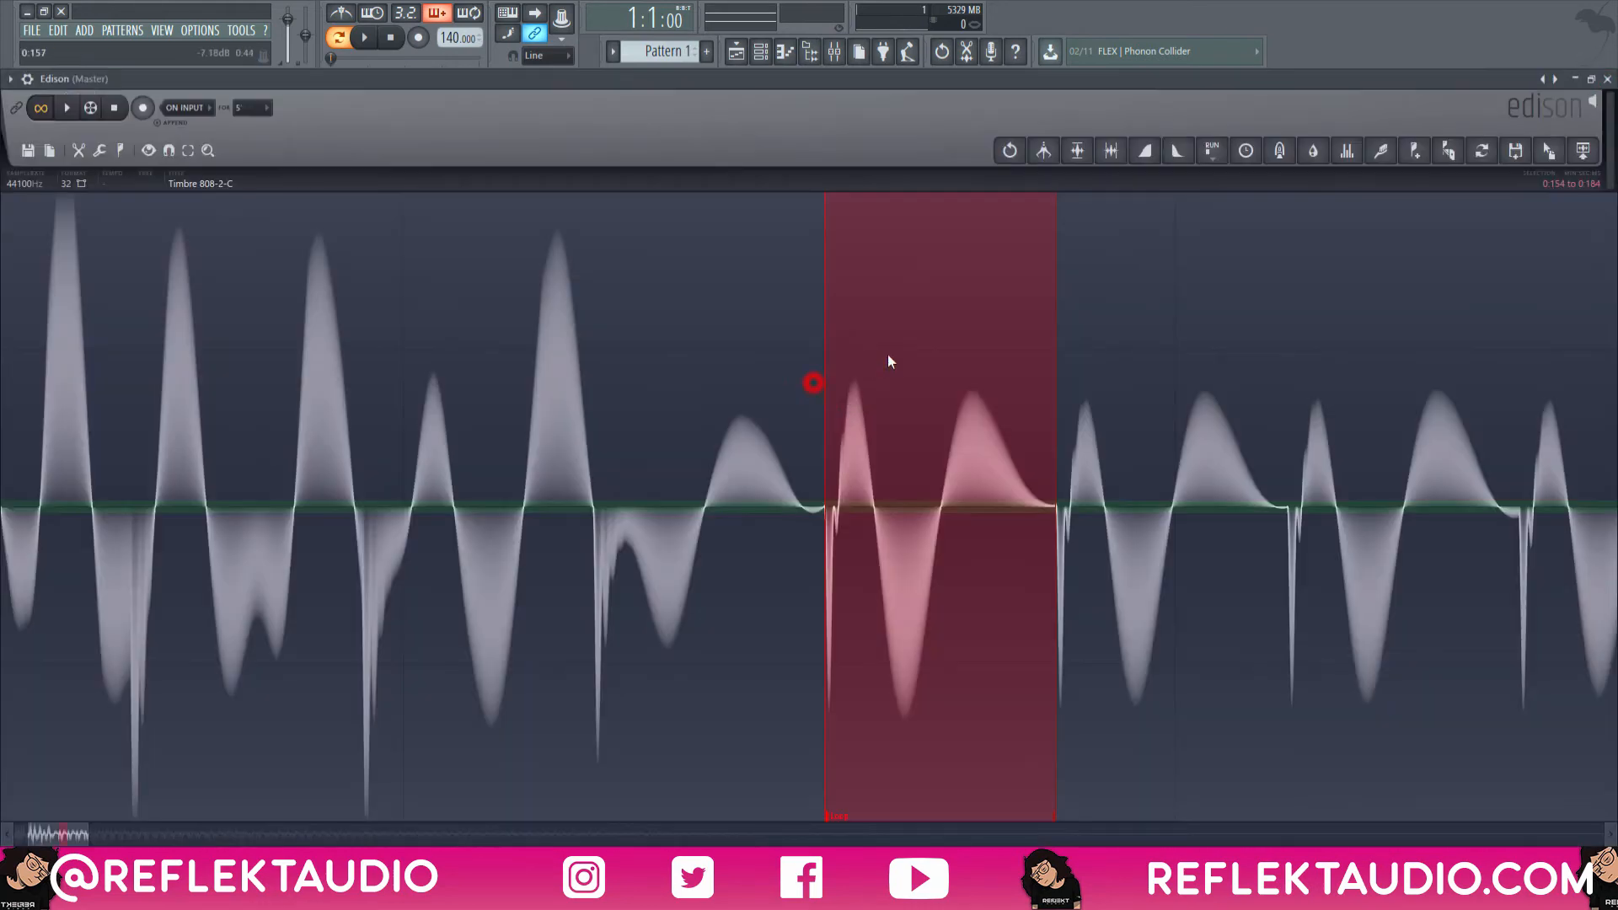
left_click(1590, 78)
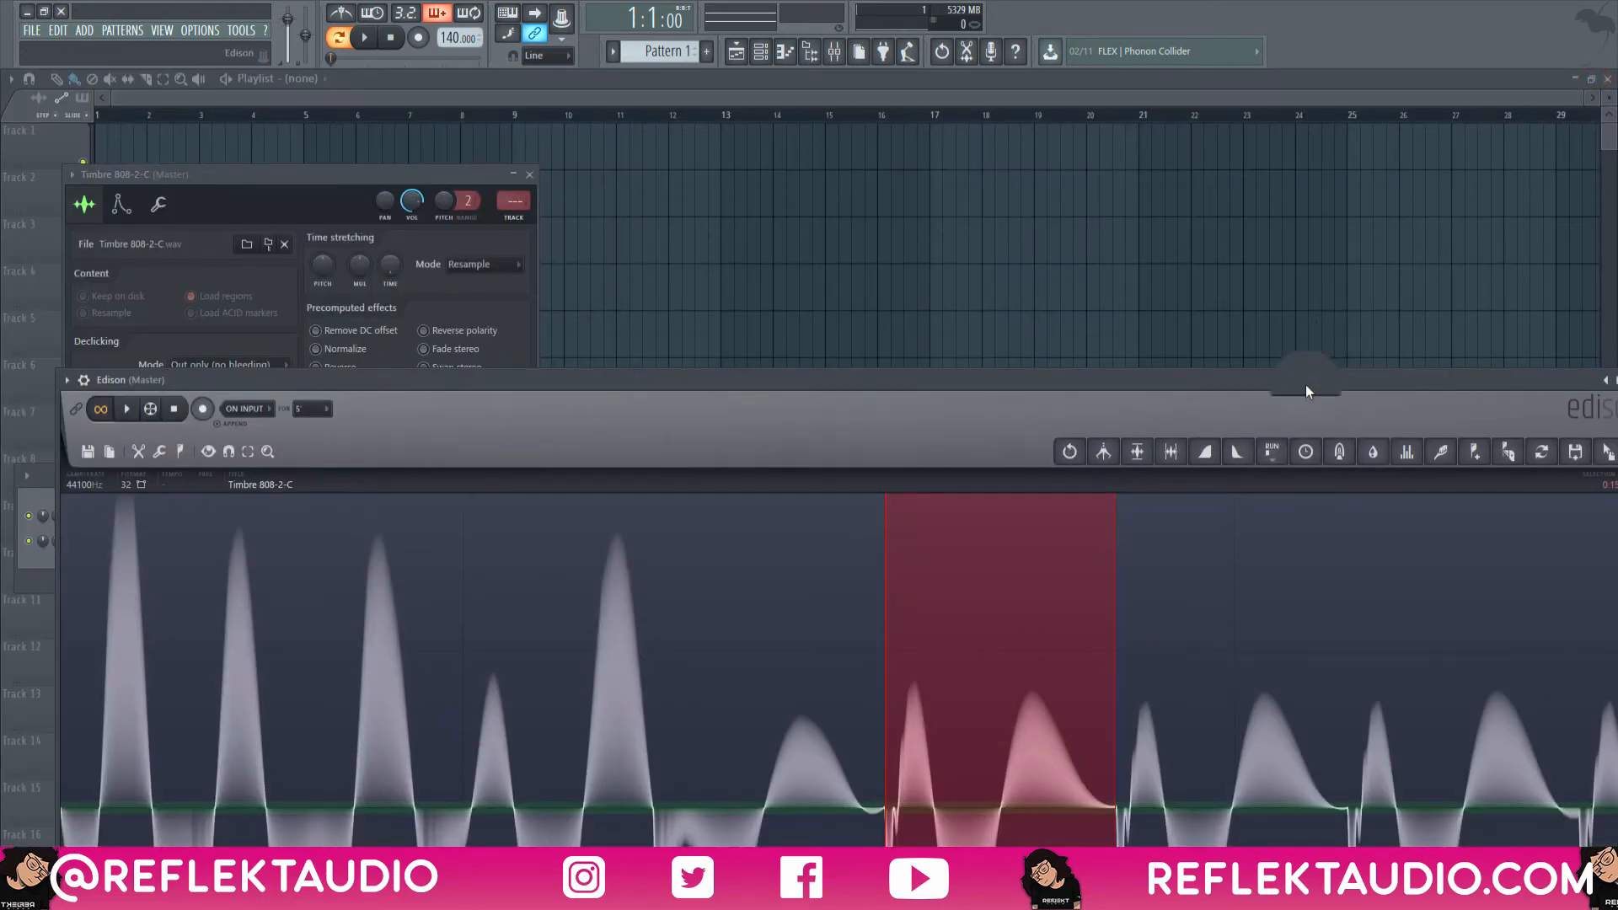
Step: Move Edison clear of the channel rack and send its selected waveform cycle there as a new sampler channel
left_click_drag(1297, 385, 1054, 524)
left_click(1356, 589)
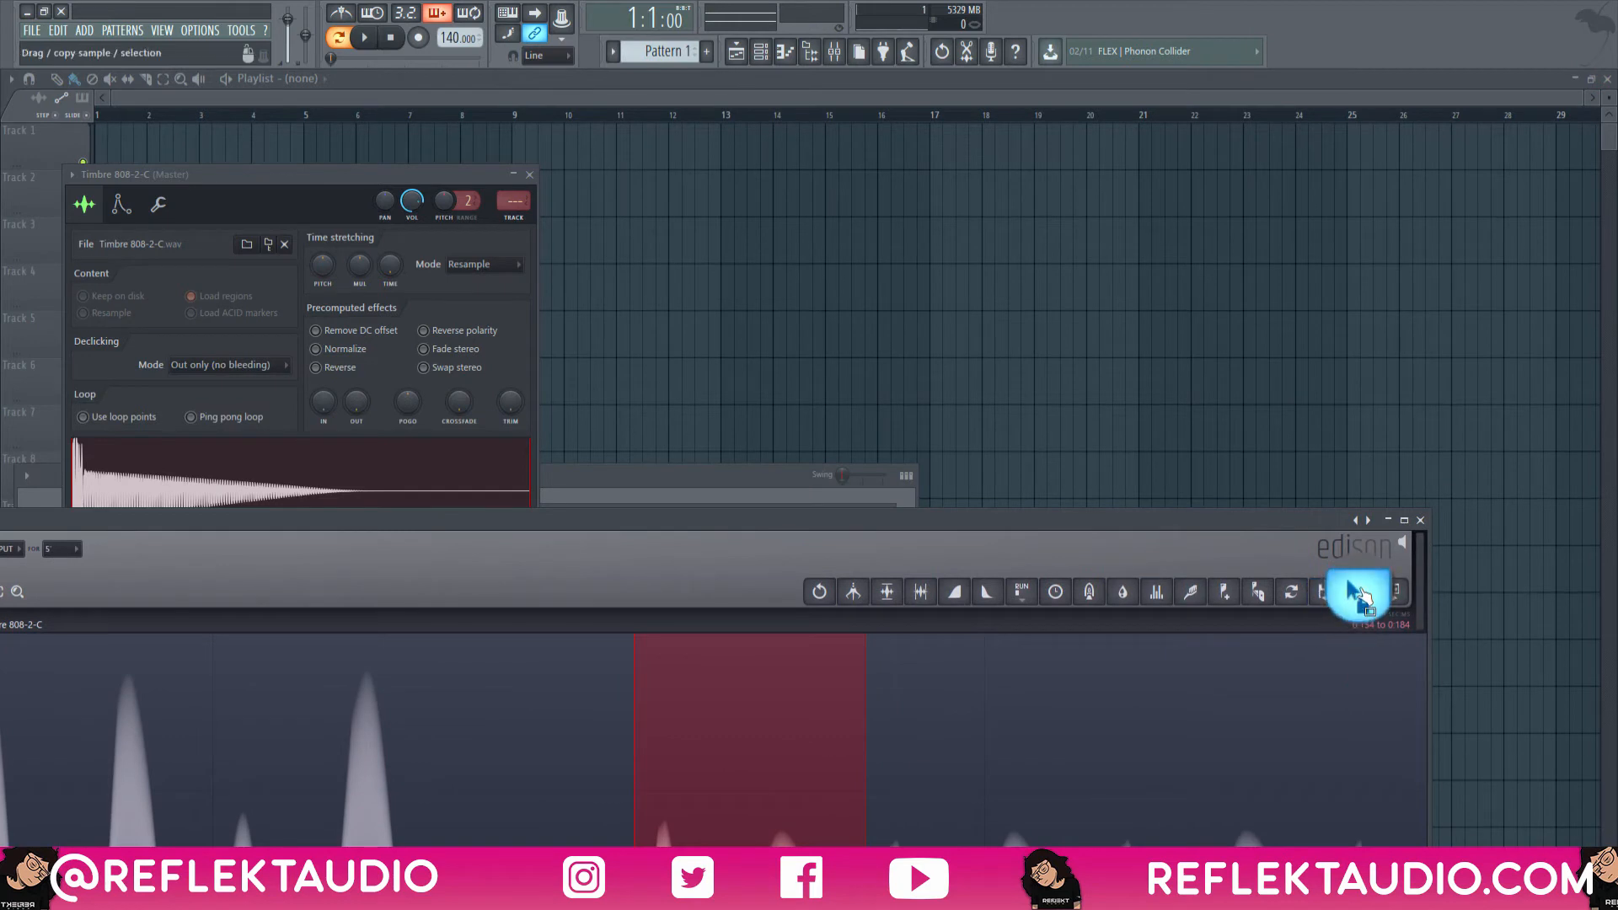
left_click_drag(1356, 590, 699, 481)
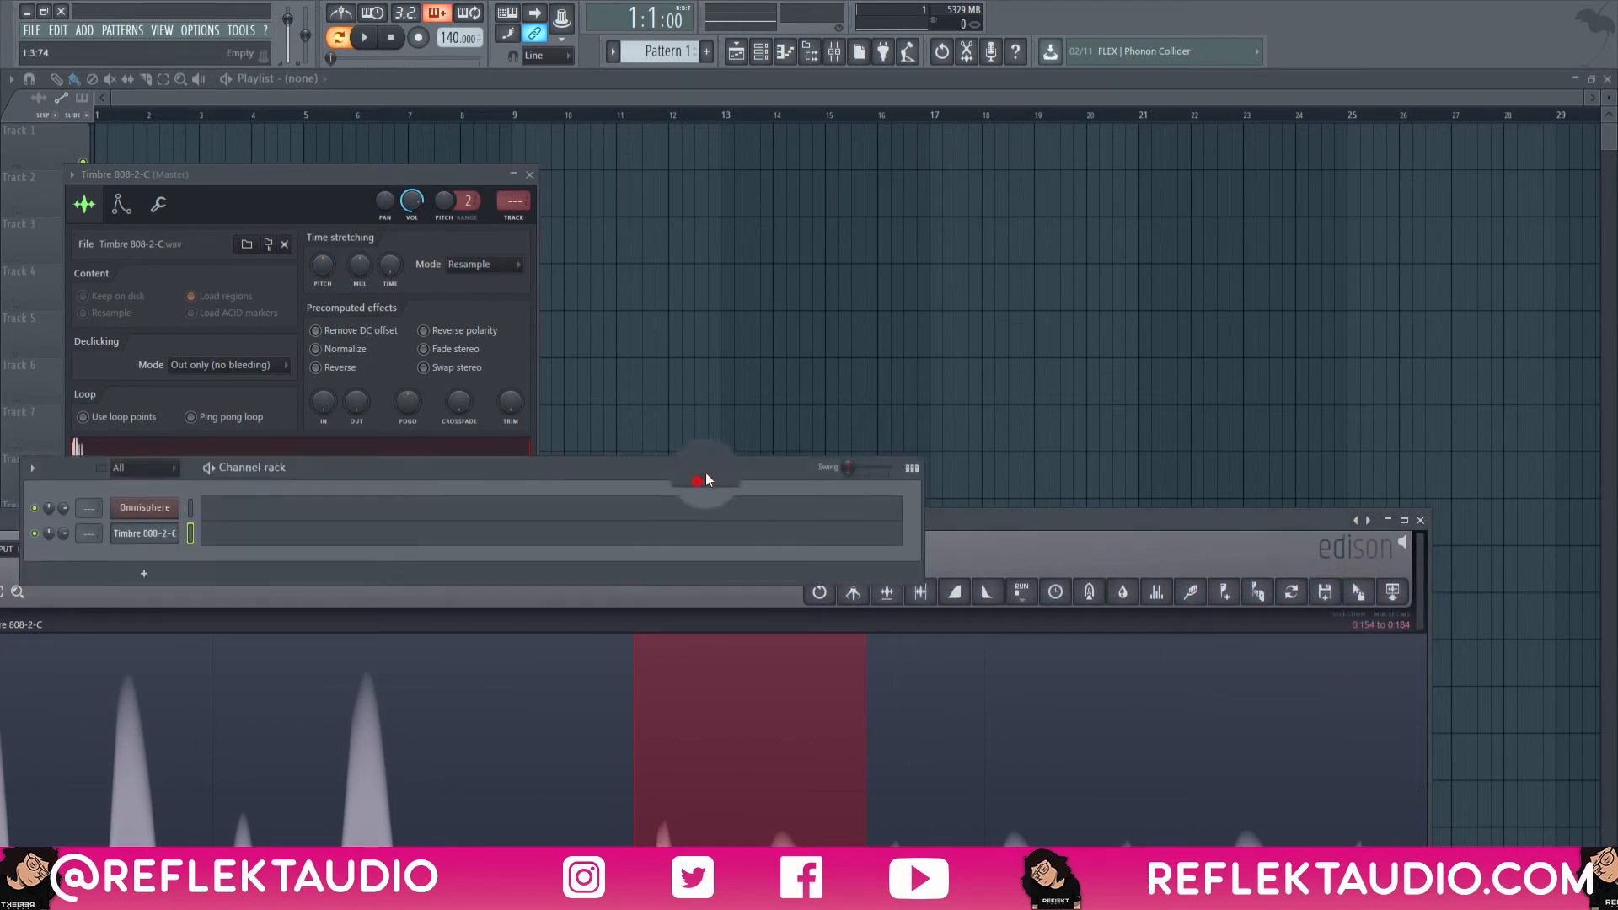
left_click_drag(1357, 590, 295, 358)
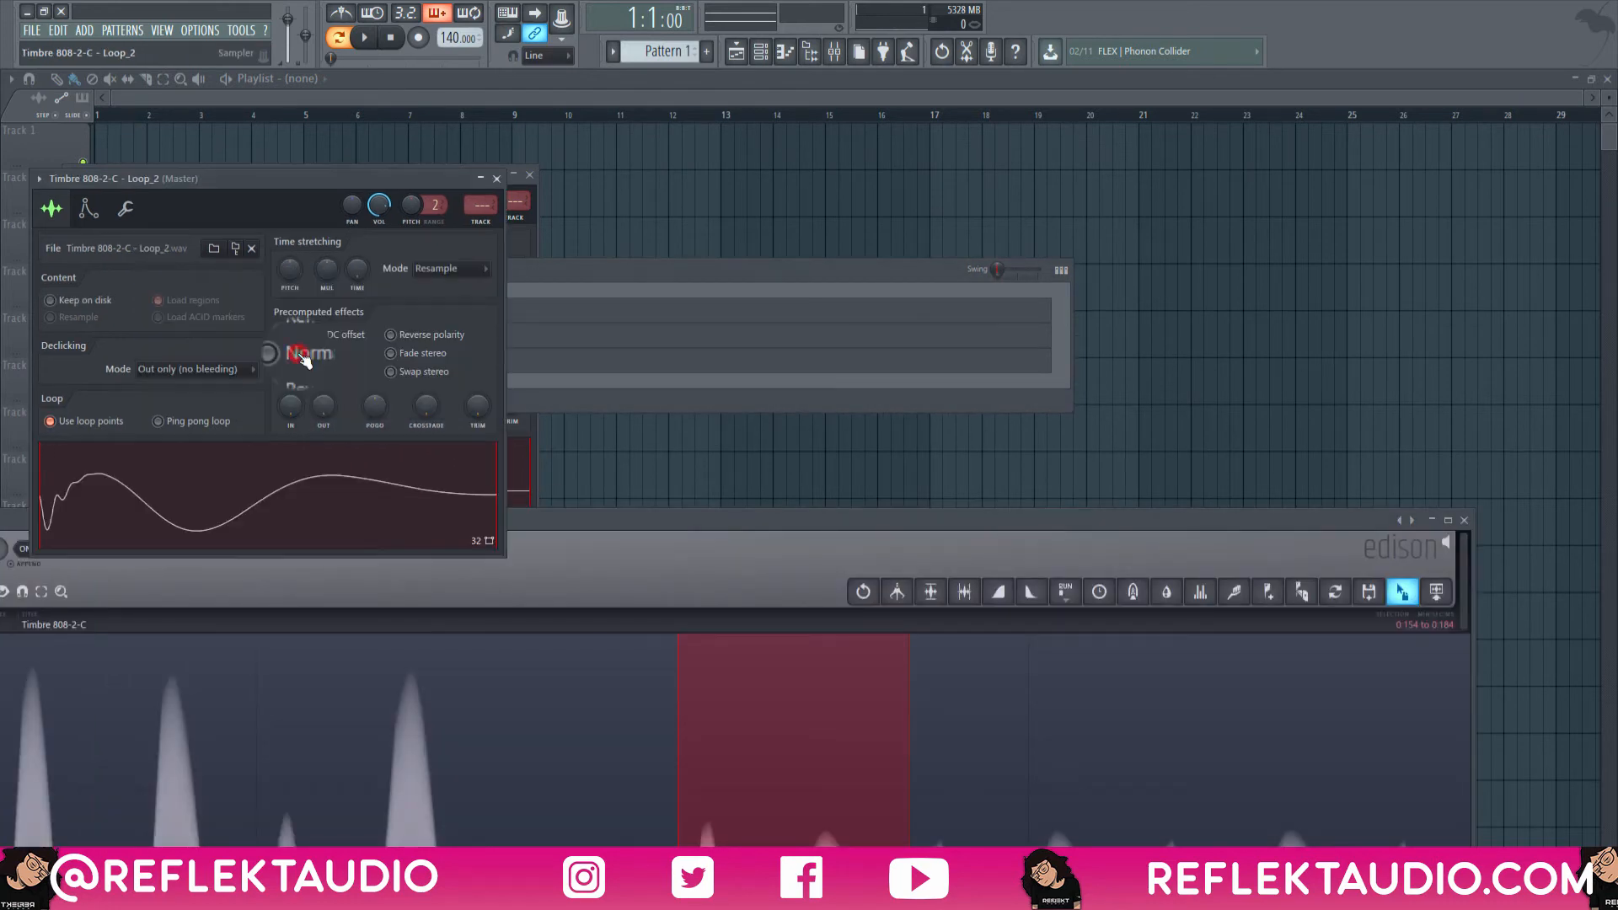
Step: Reposition the Timbre 808-2-C - Loop_2 sampler window, toggle its loop points off and on, and normalize the sample
left_click_drag(226, 194, 729, 214)
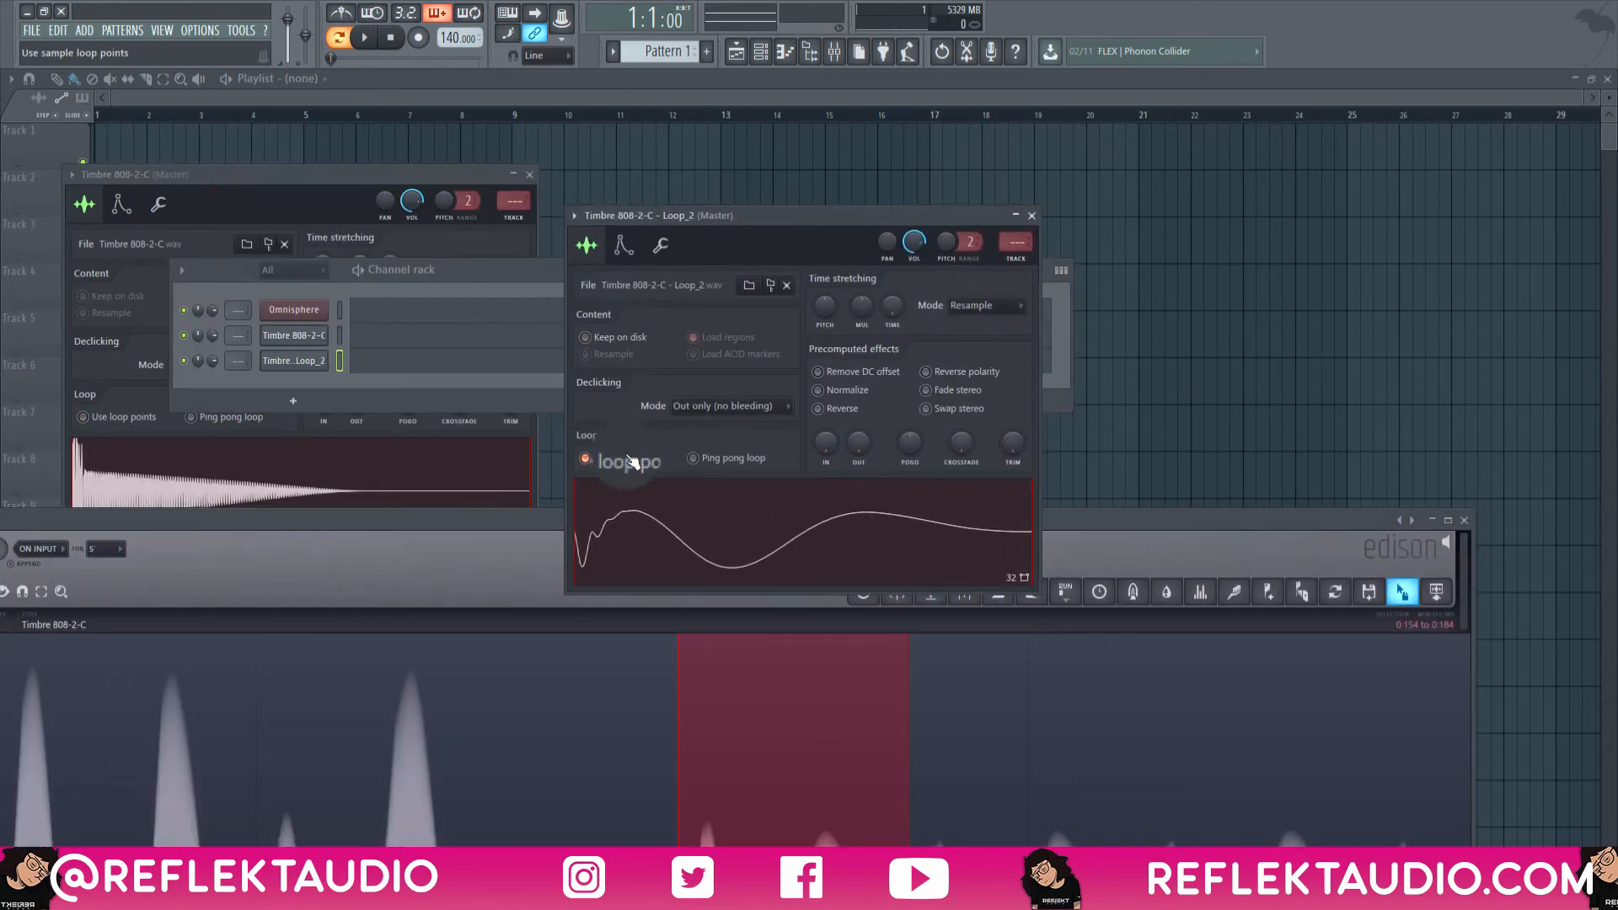
left_click(620, 458)
left_click(616, 458)
left_click(842, 390)
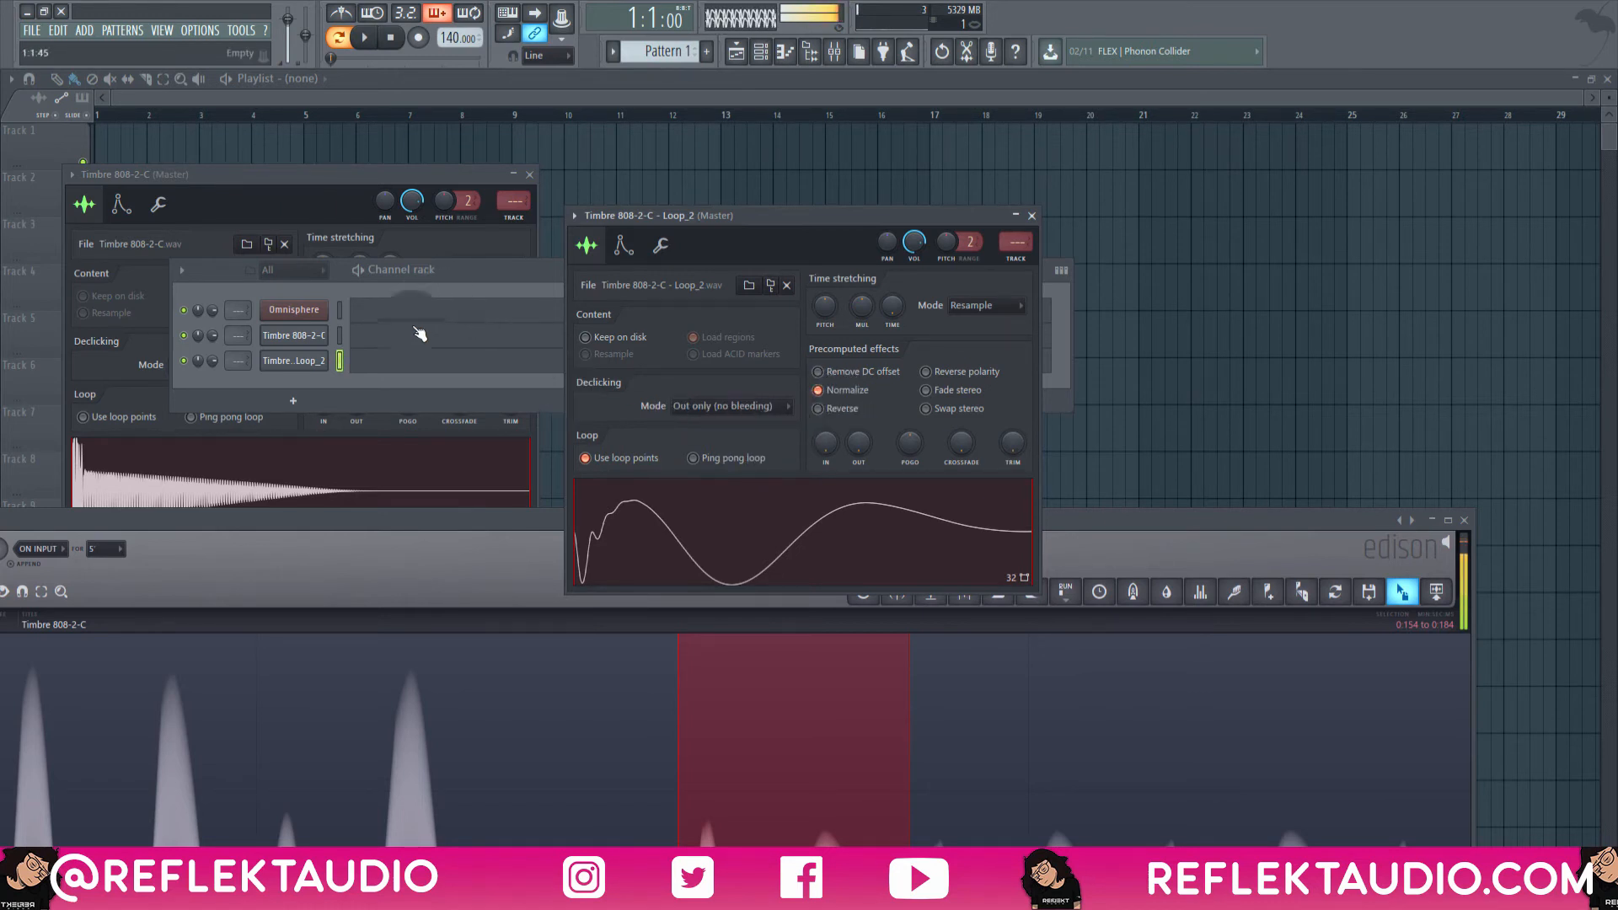
Step: Draw a two-bar G#4 note from bar 1 in the piano roll of the Loop_2 channel
left_click(381, 362)
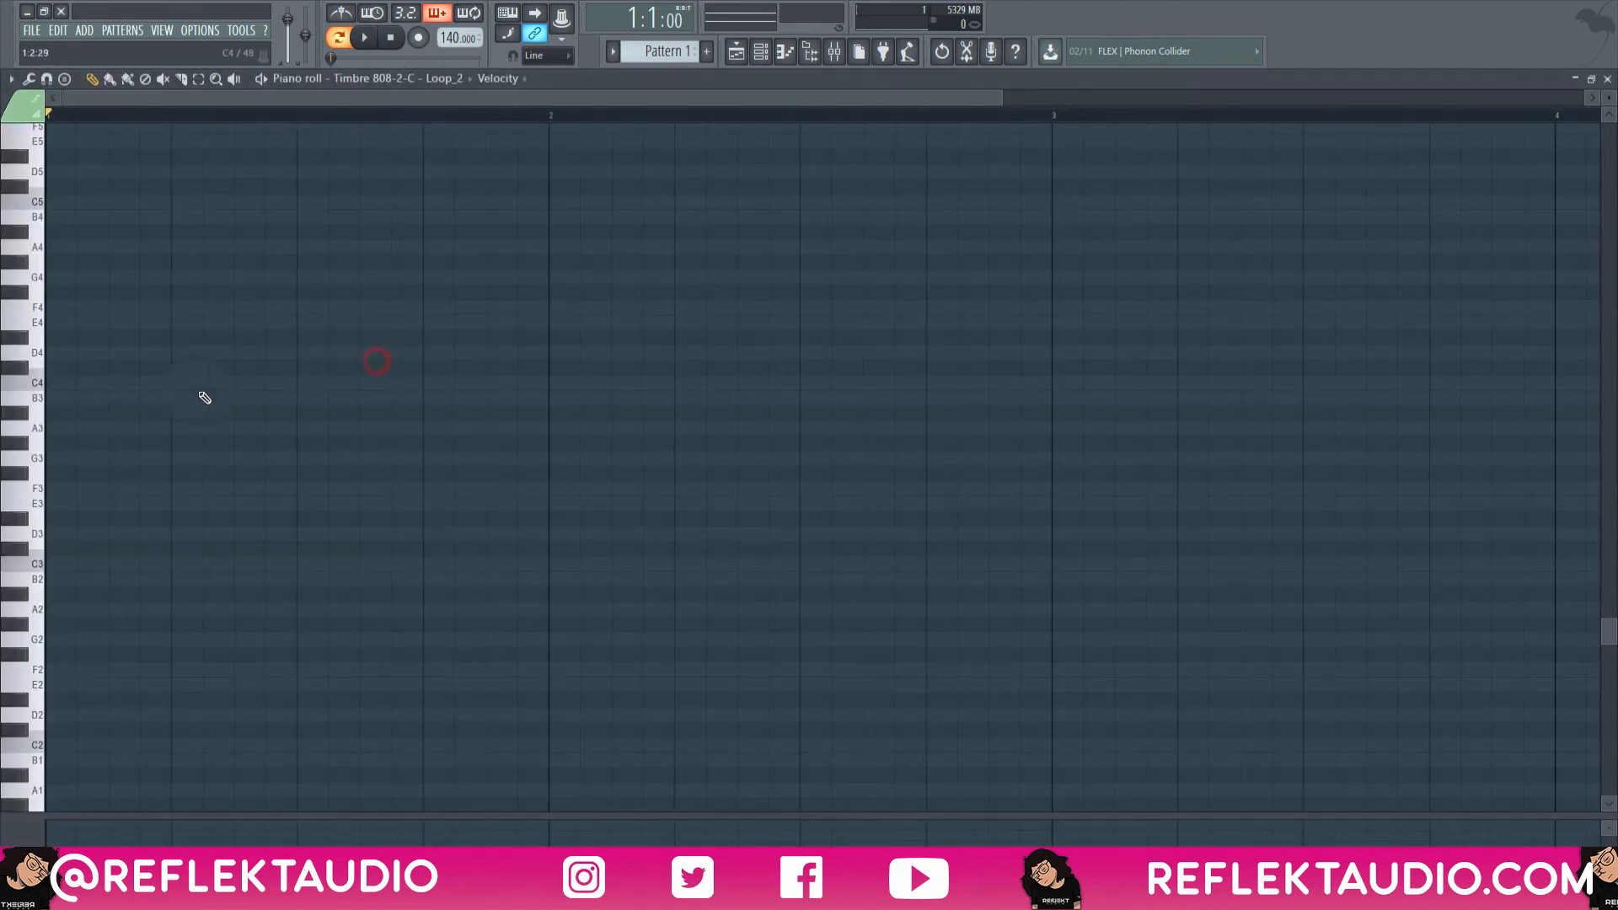
left_click(104, 487)
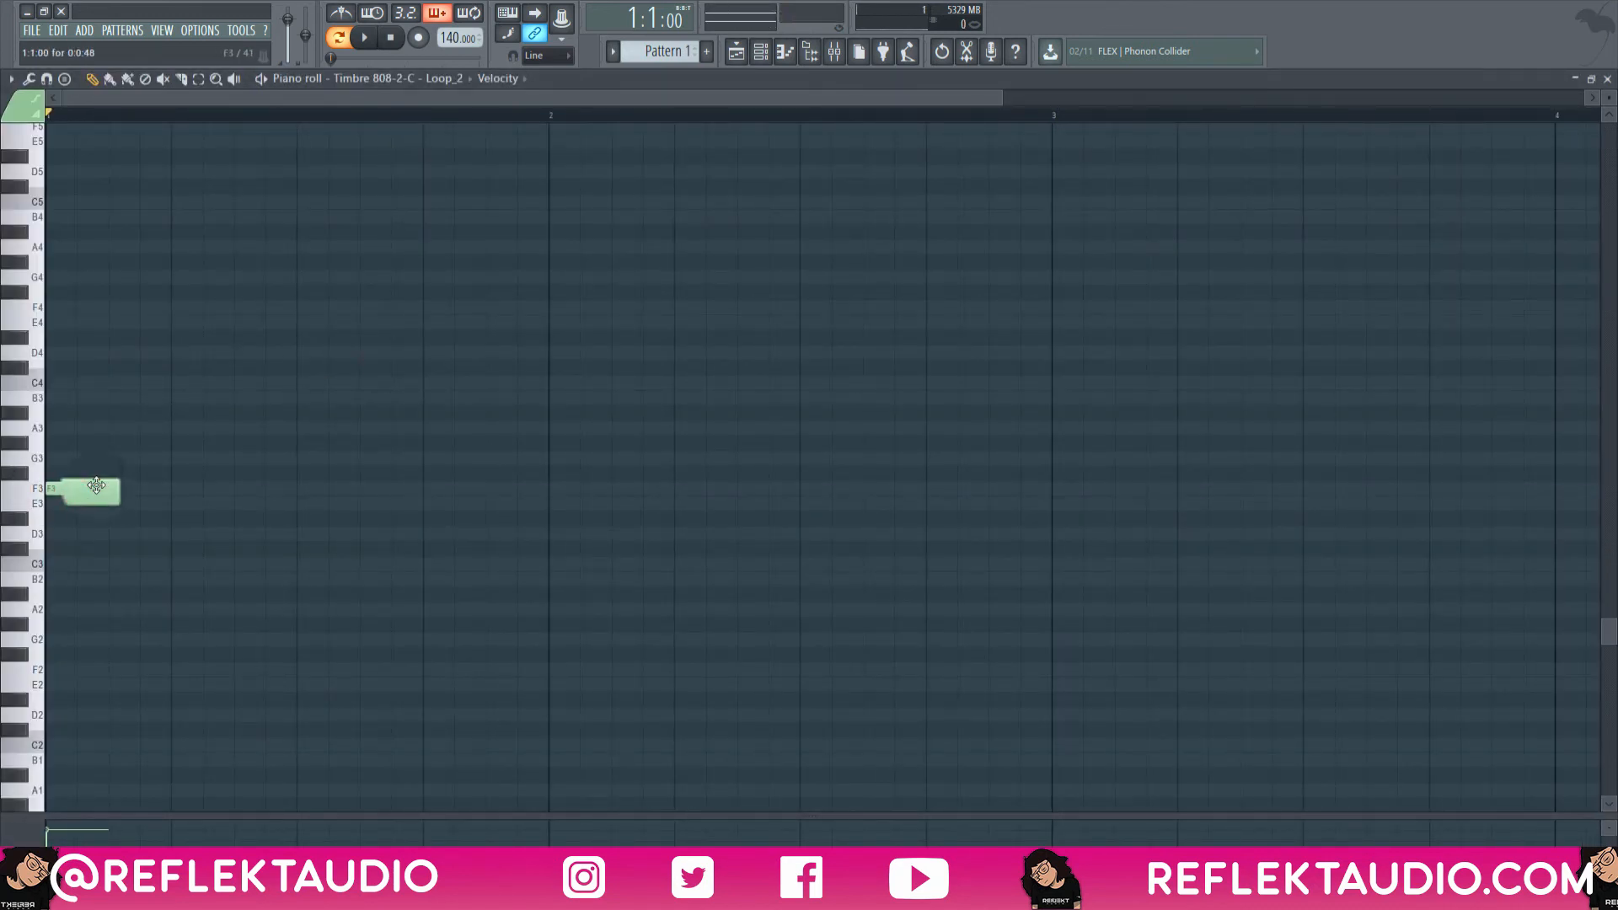
mouse_move(110, 488)
left_mouse_down()
mouse_move(1087, 539)
mouse_move(1051, 534)
left_mouse_up()
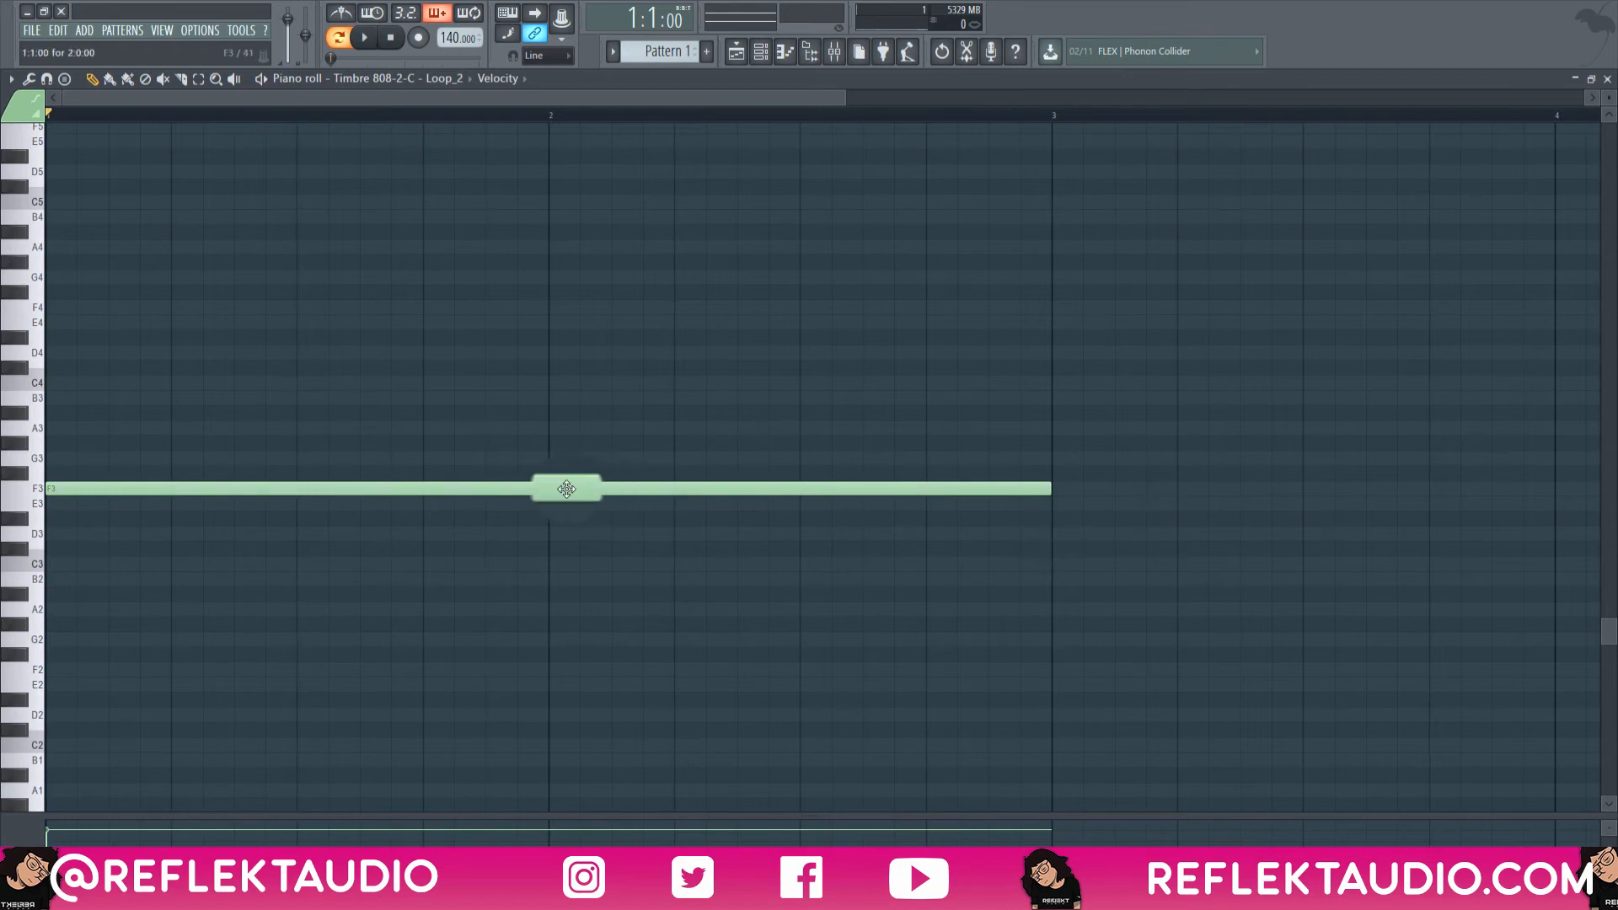
left_click_drag(563, 487, 510, 258)
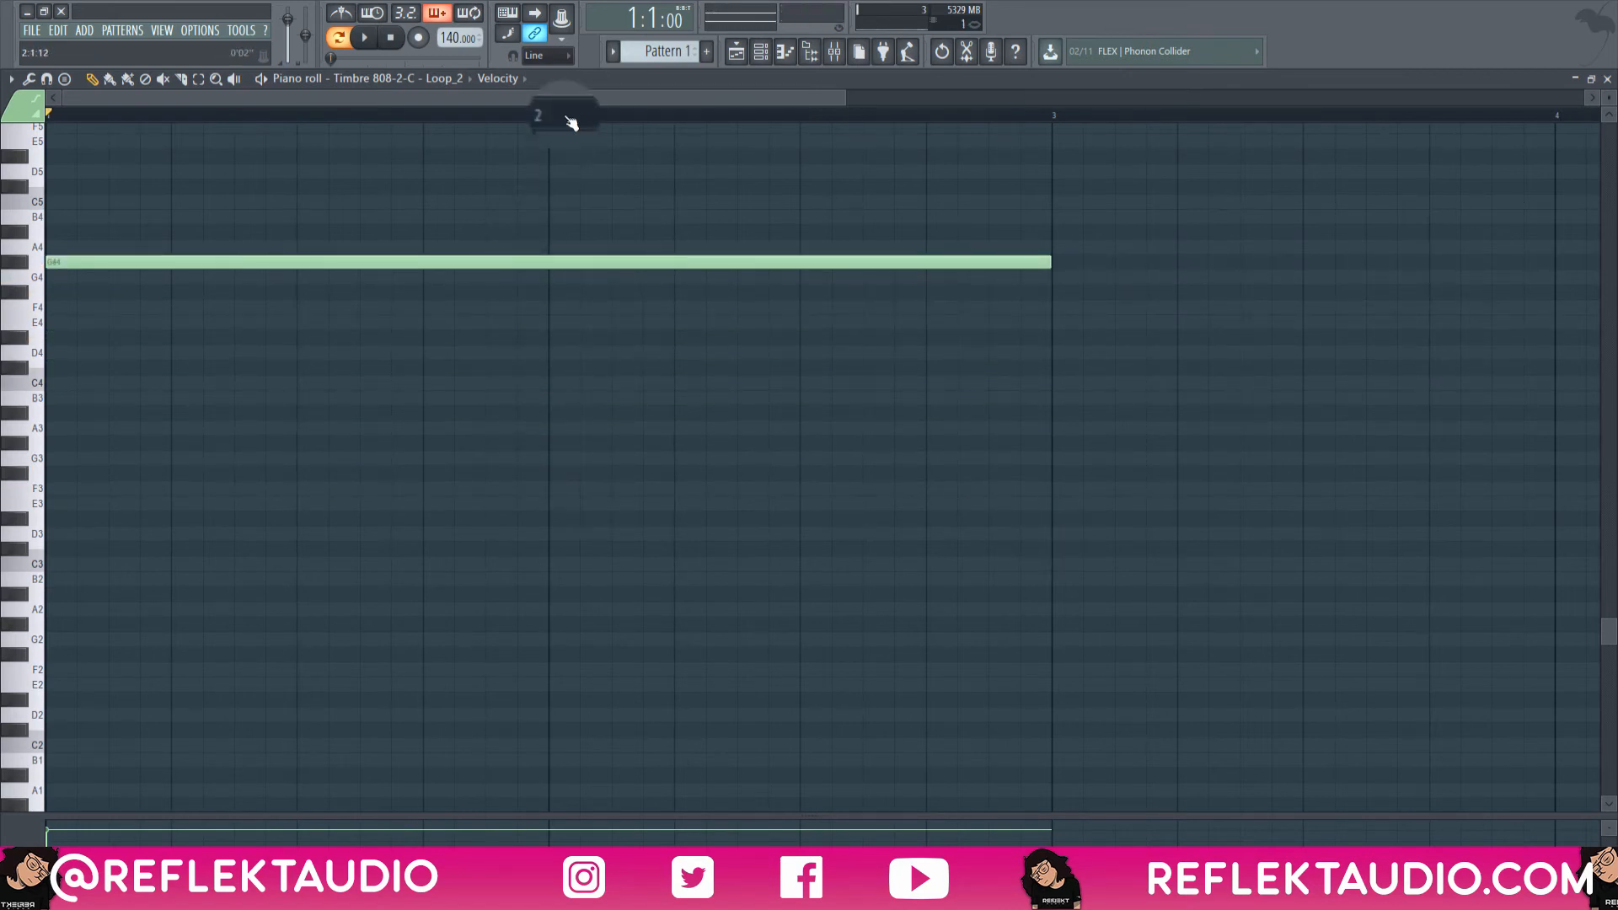
Step: Play the pattern and lengthen the G#4 note to just past the start of bar 7 while listening to the loop
scroll(567, 119, "down", 3)
key("space")
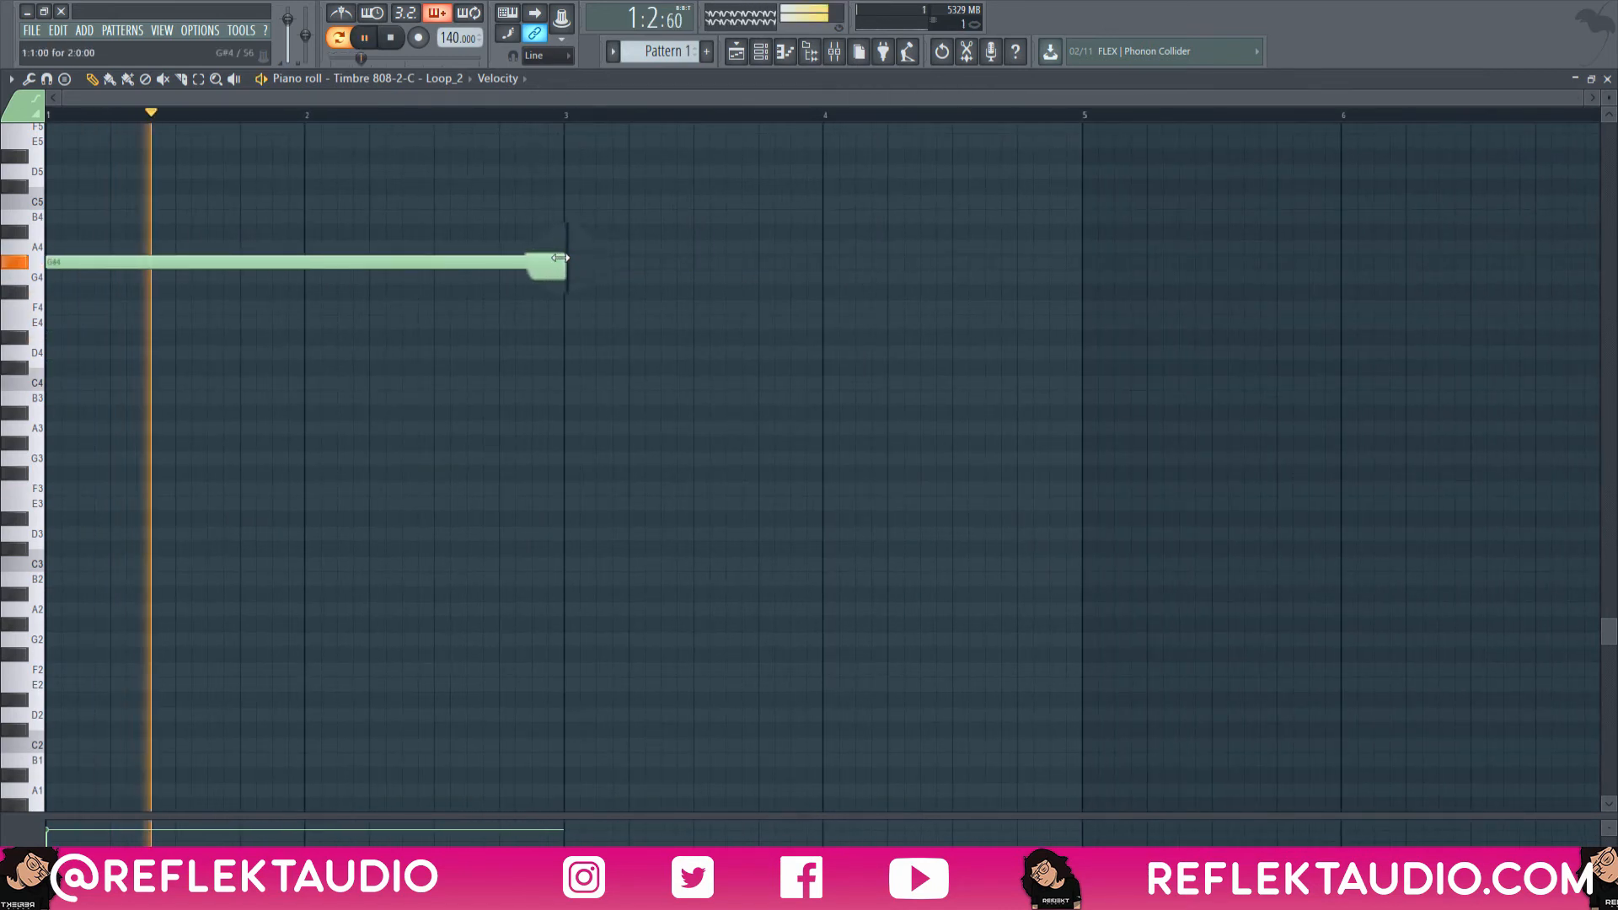
left_click_drag(560, 261, 1609, 252)
scroll(968, 119, "down", 3)
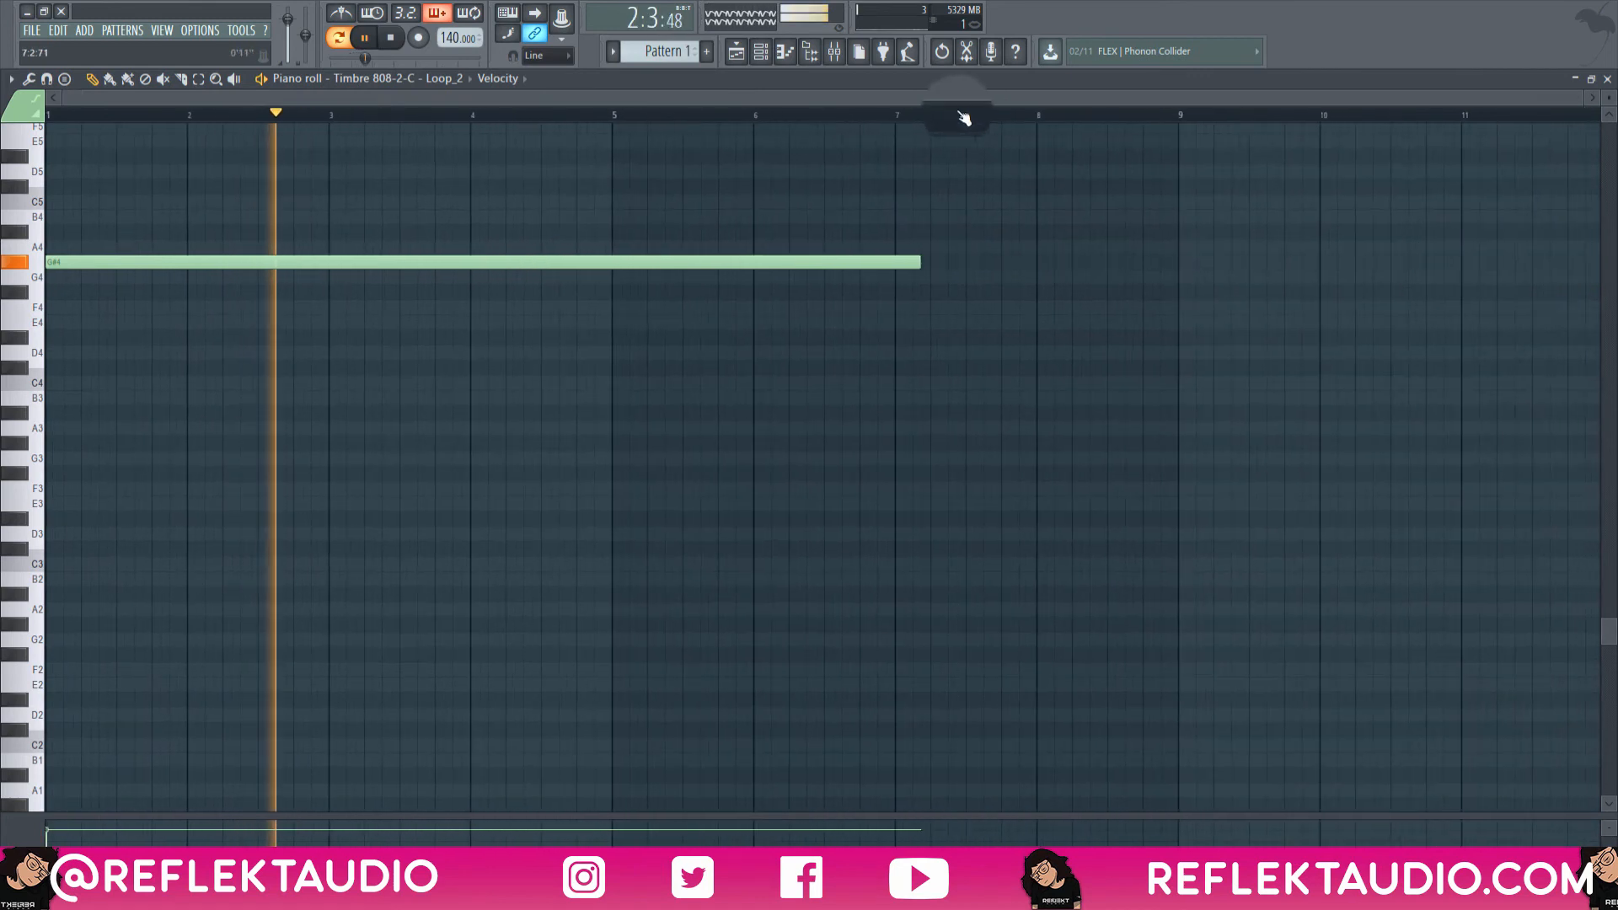
scroll(993, 358, "up", 3)
scroll(994, 359, "up", 3)
left_click(118, 117)
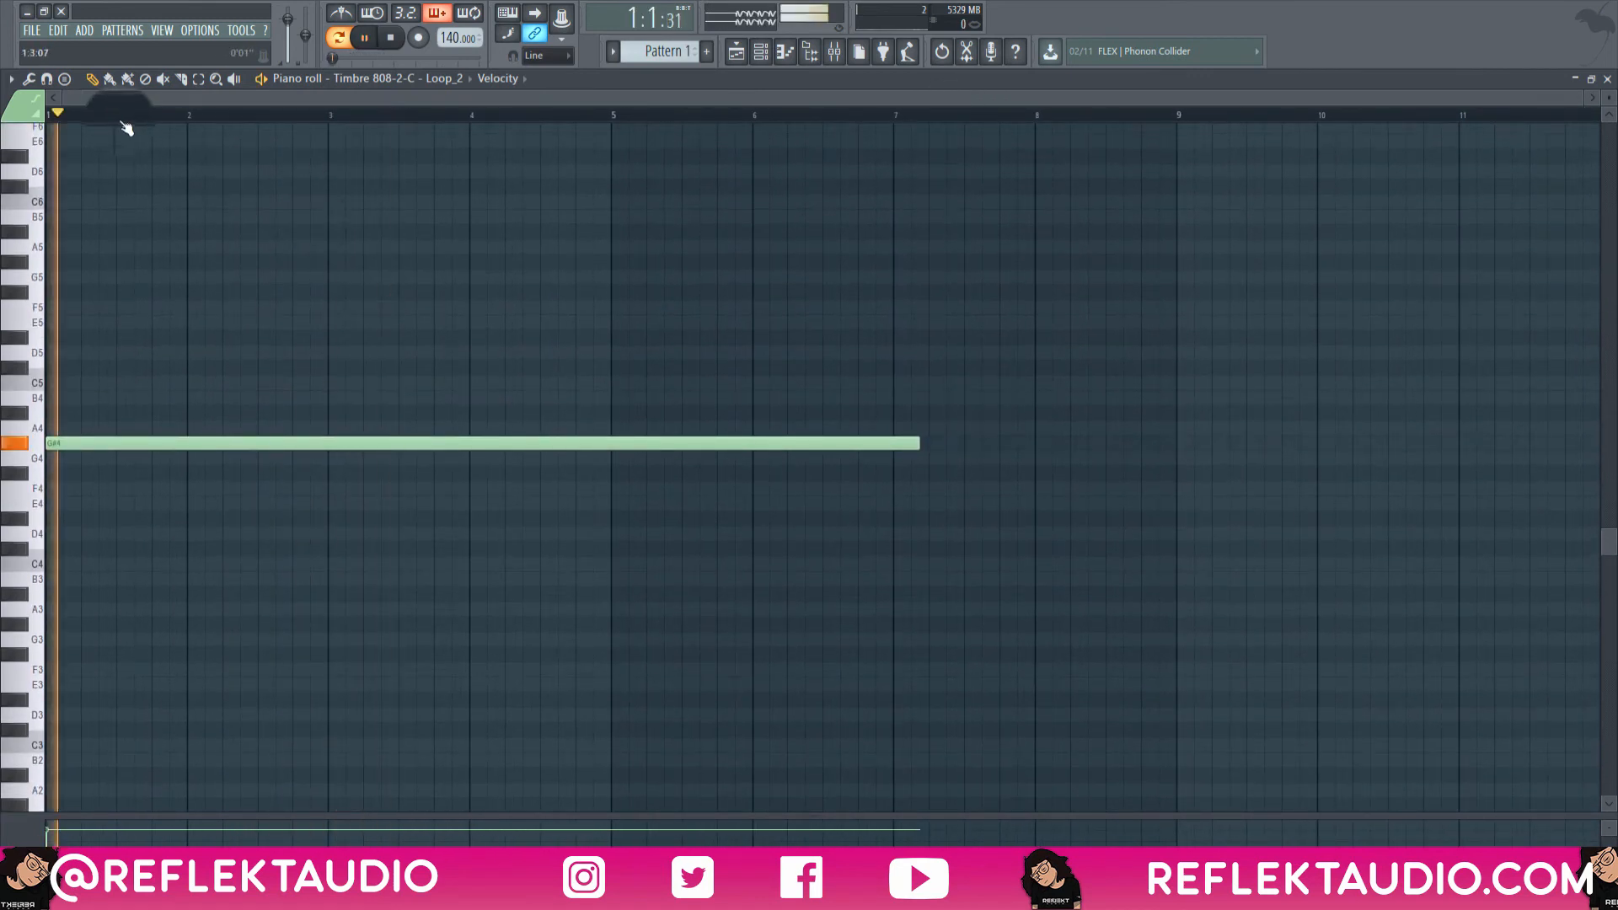
left_click(444, 437)
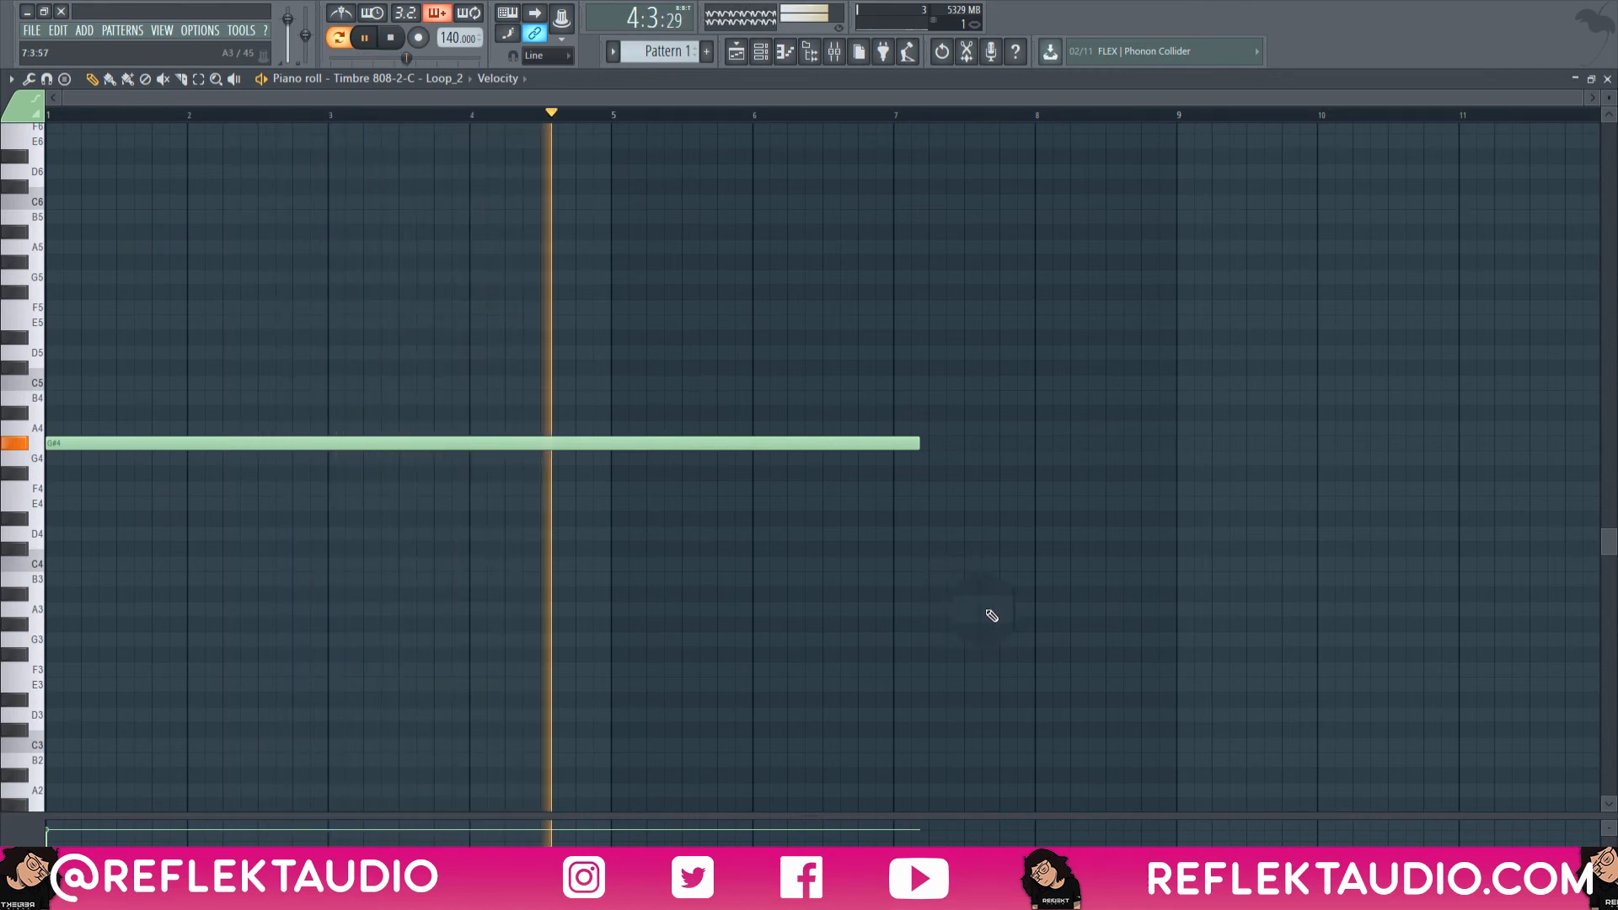
Step: Extend the G#4 note to nearly bar 8, remove the stray F#4 note, and stop playback
left_click_drag(919, 444, 1029, 468)
left_click(1041, 474)
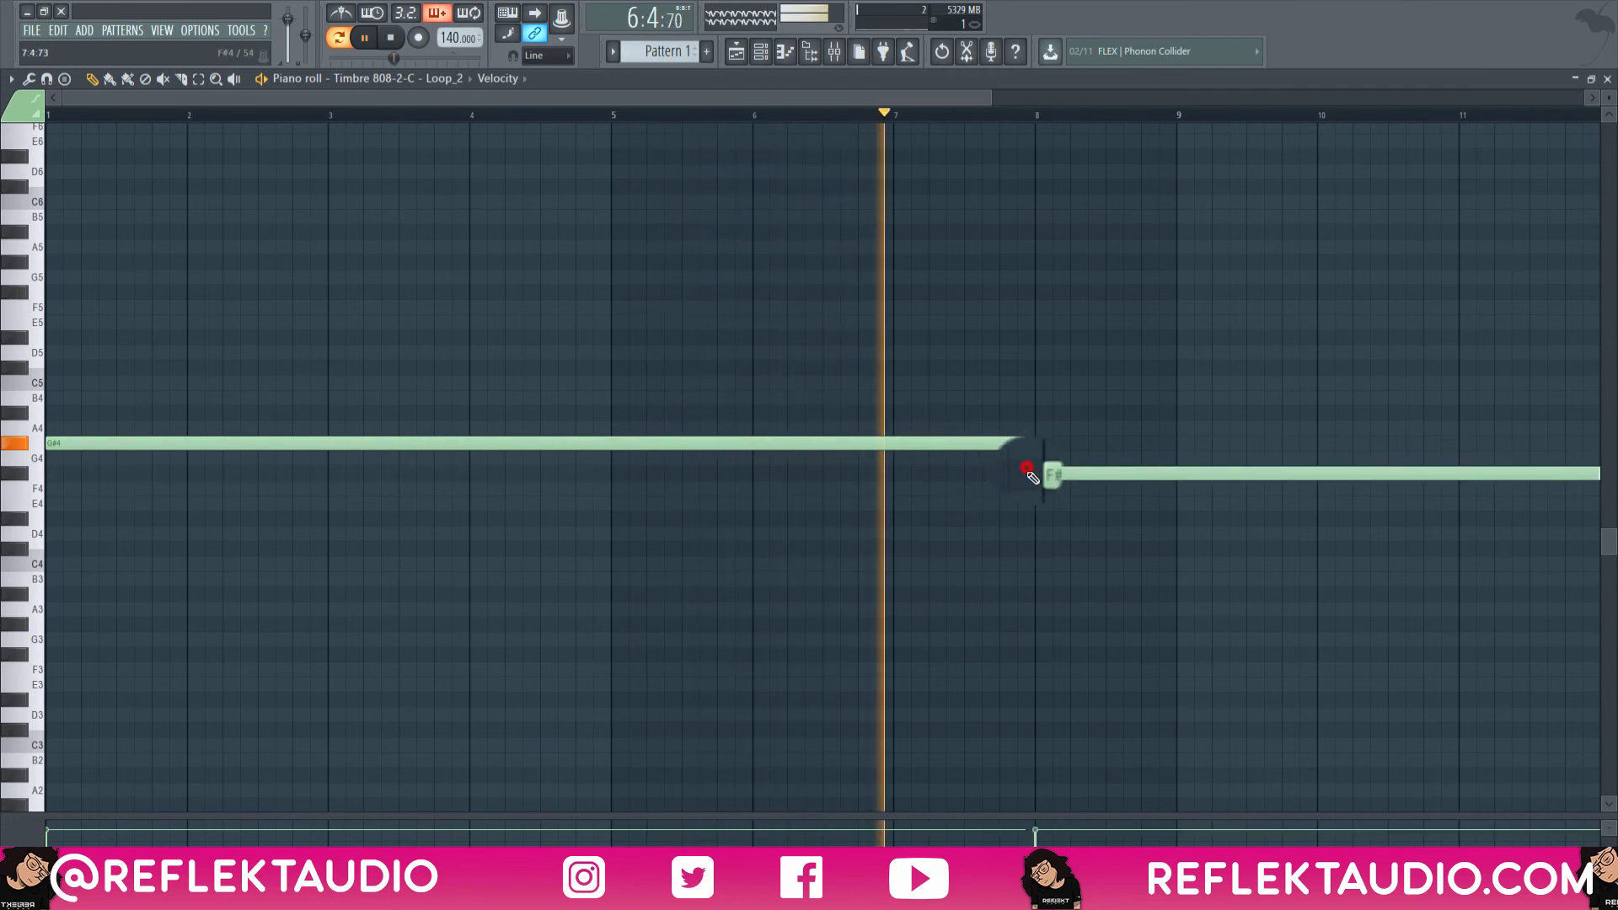
right_click(1090, 473)
key("space")
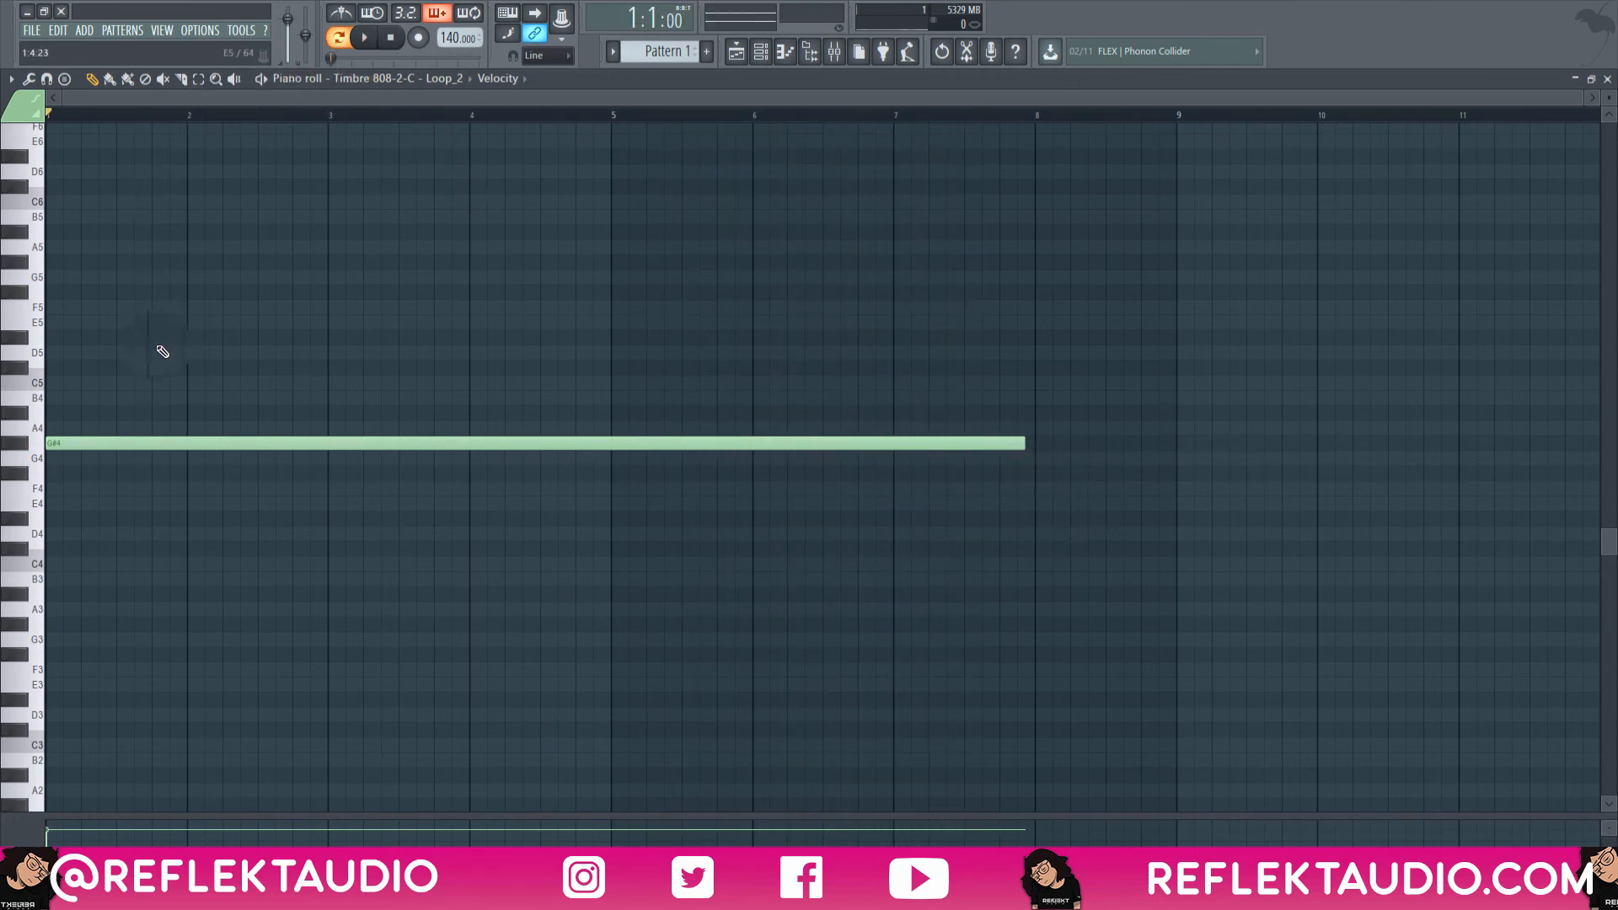
Step: Add two slide notes about half a bar long: F#5 at the start of bar 2 and G#4 from its middle
left_click(152, 262)
key("ctrl+z")
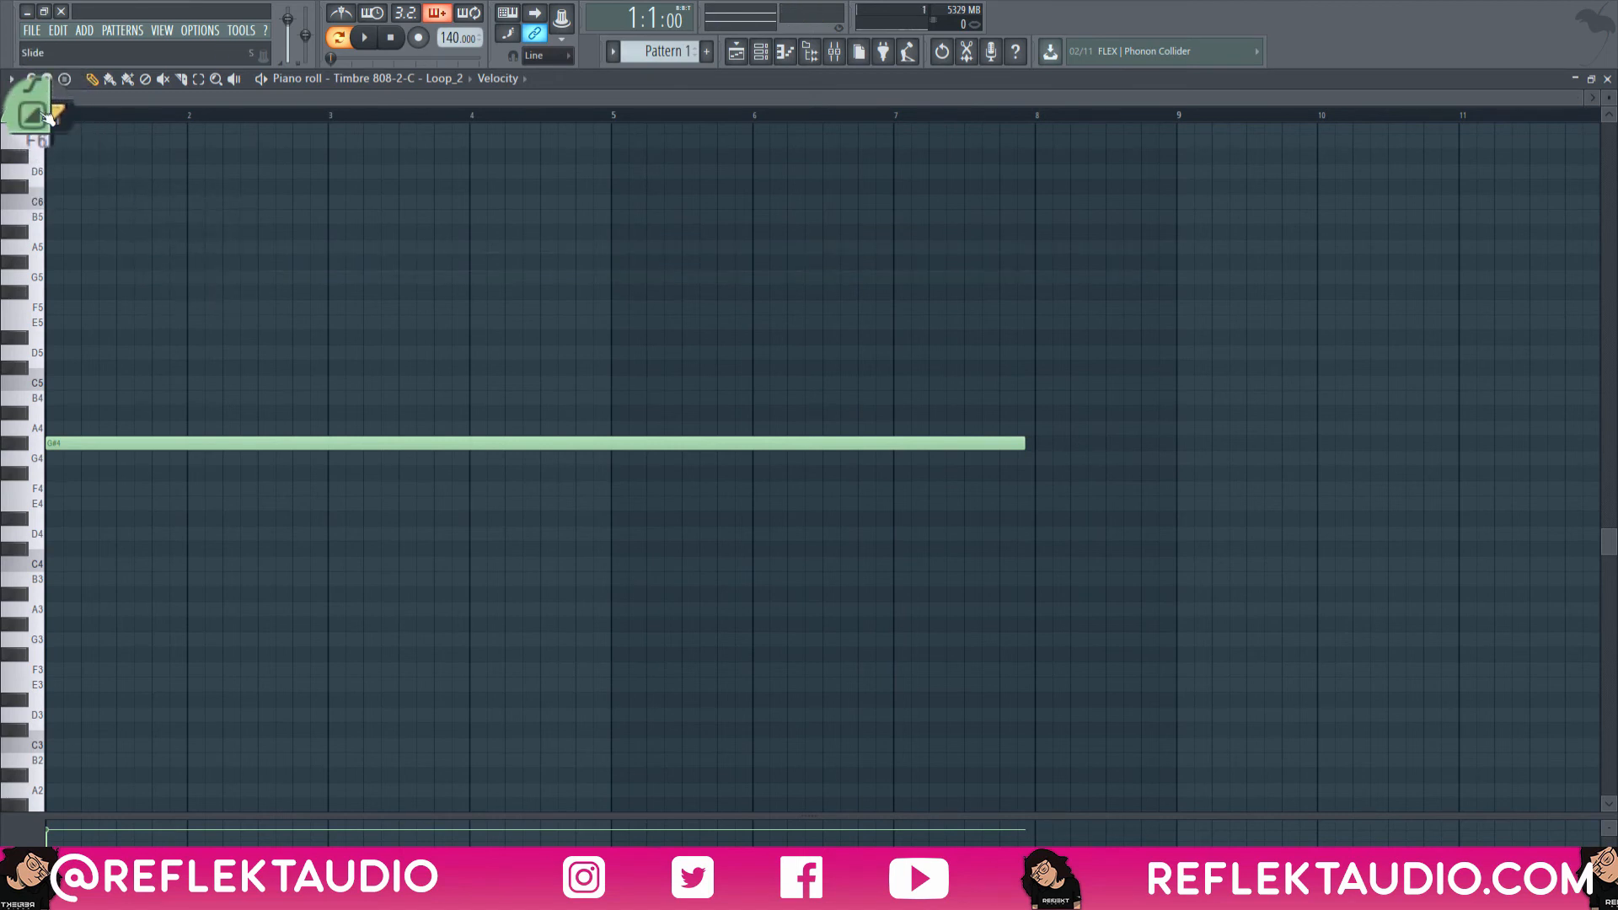
left_click(204, 291)
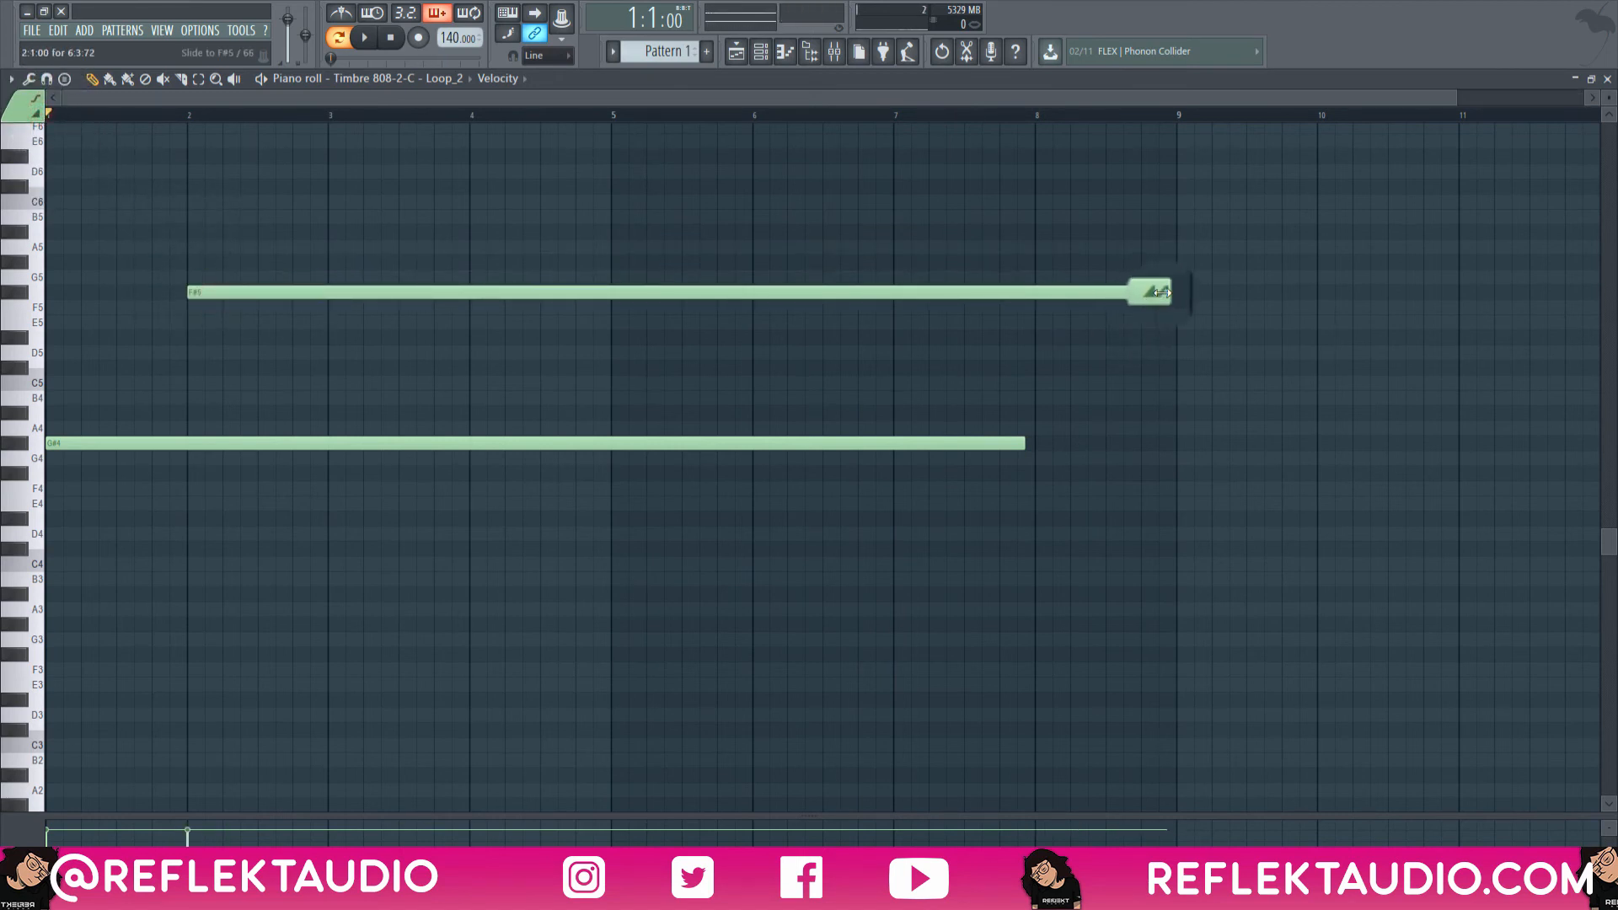
left_click_drag(1160, 291, 257, 312)
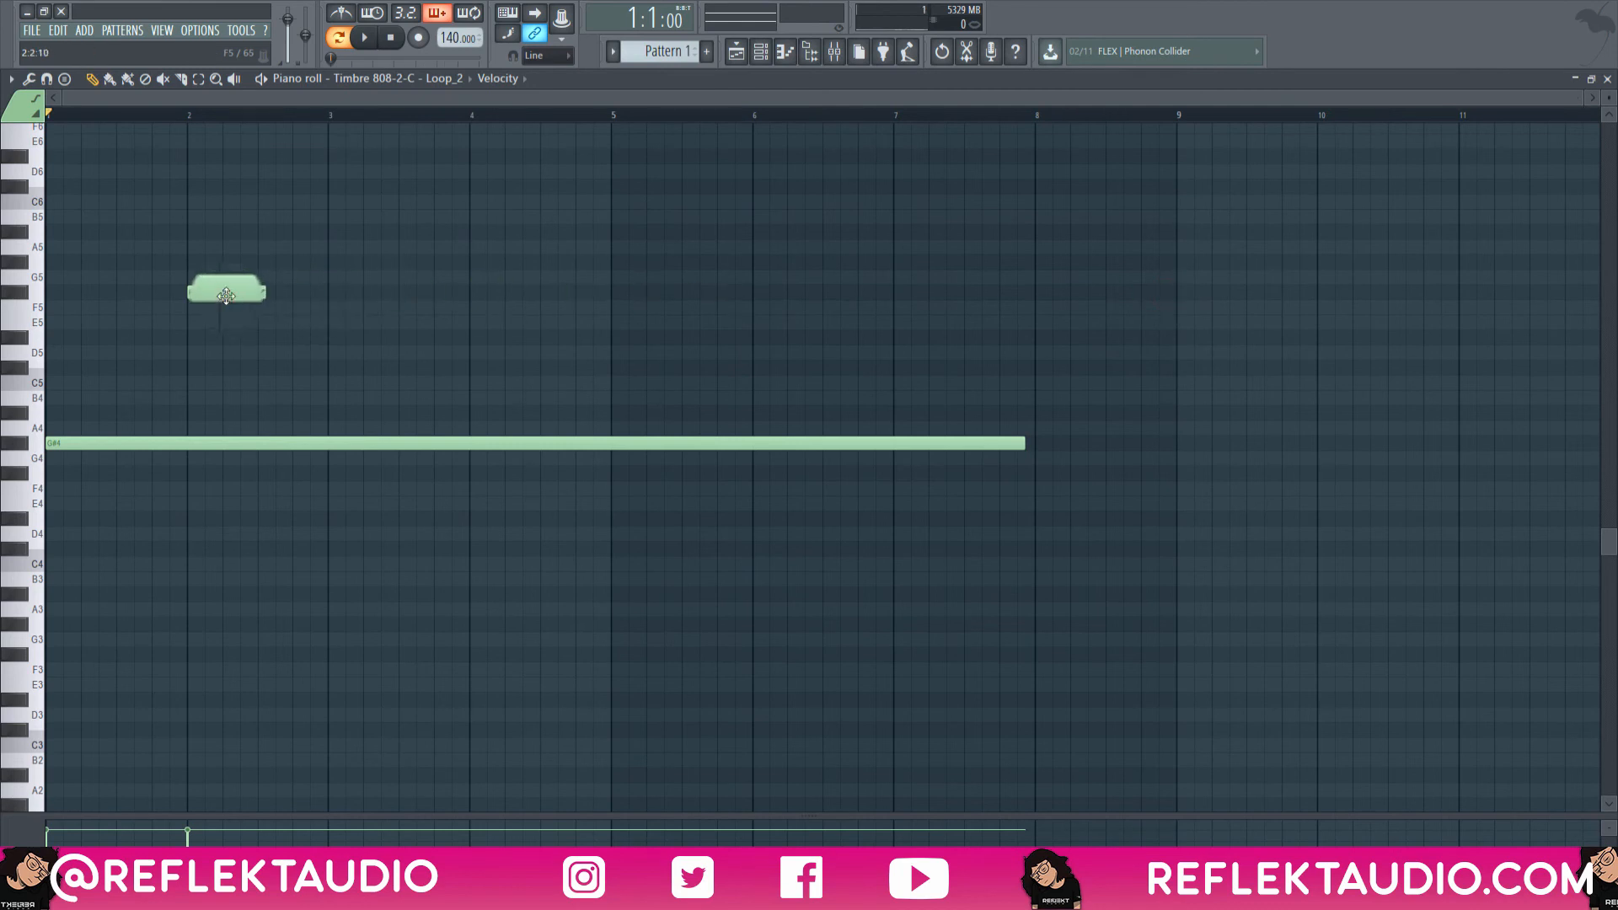
mouse_move(333, 352)
left_mouse_down()
mouse_move(332, 418)
mouse_move(297, 444)
left_mouse_up()
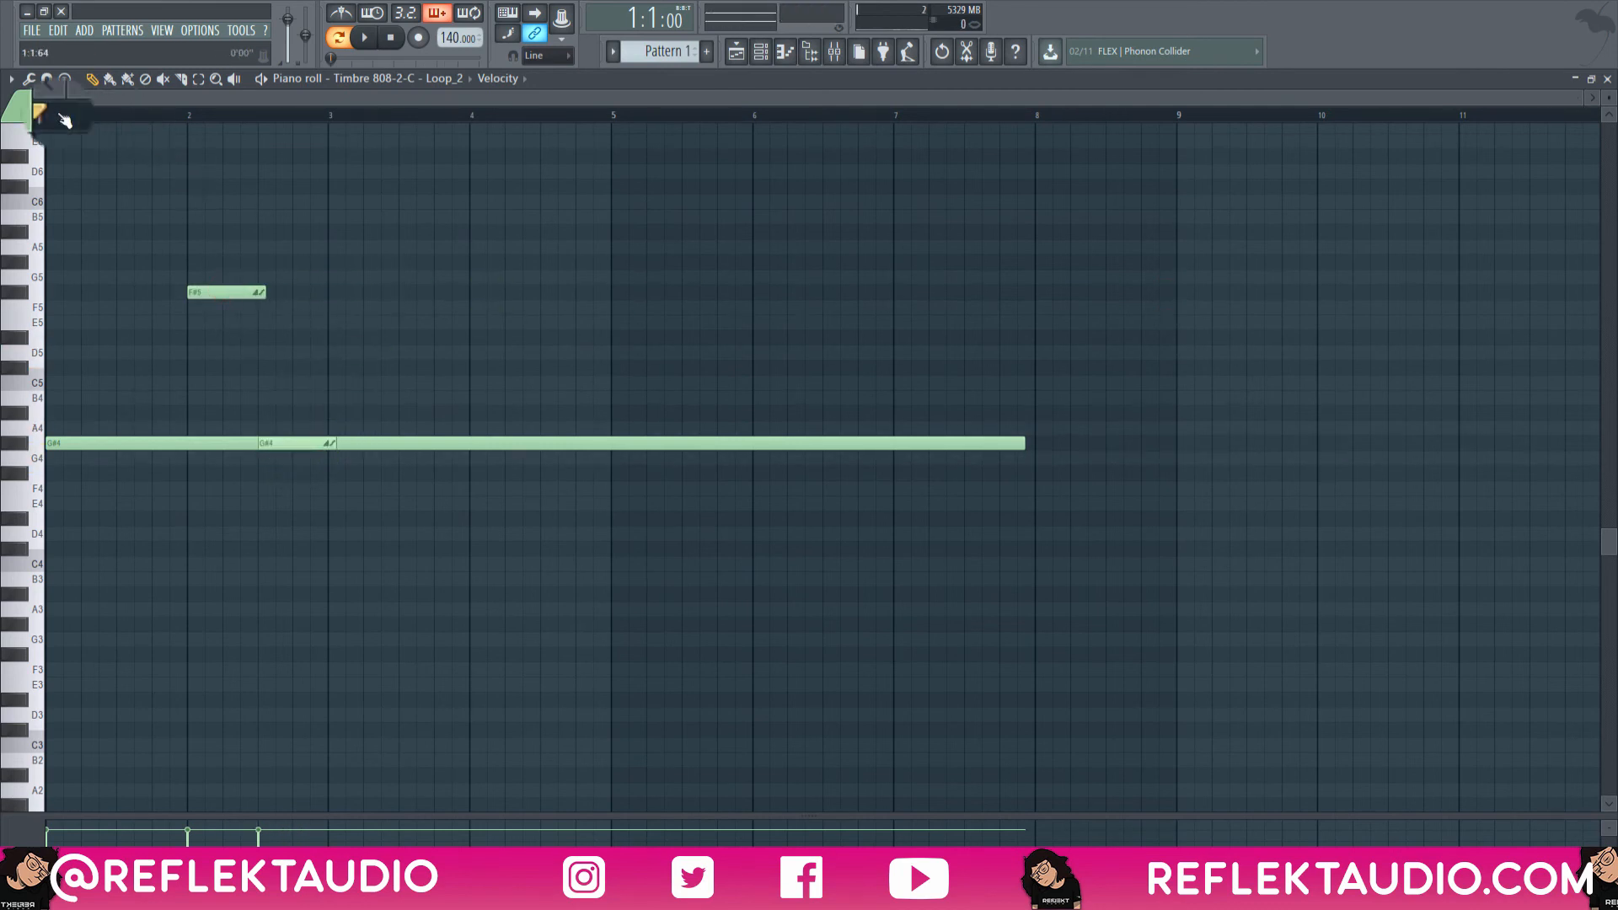
Step: Play the pattern to hear the pitch slides, stop it, and close the piano roll
key("space")
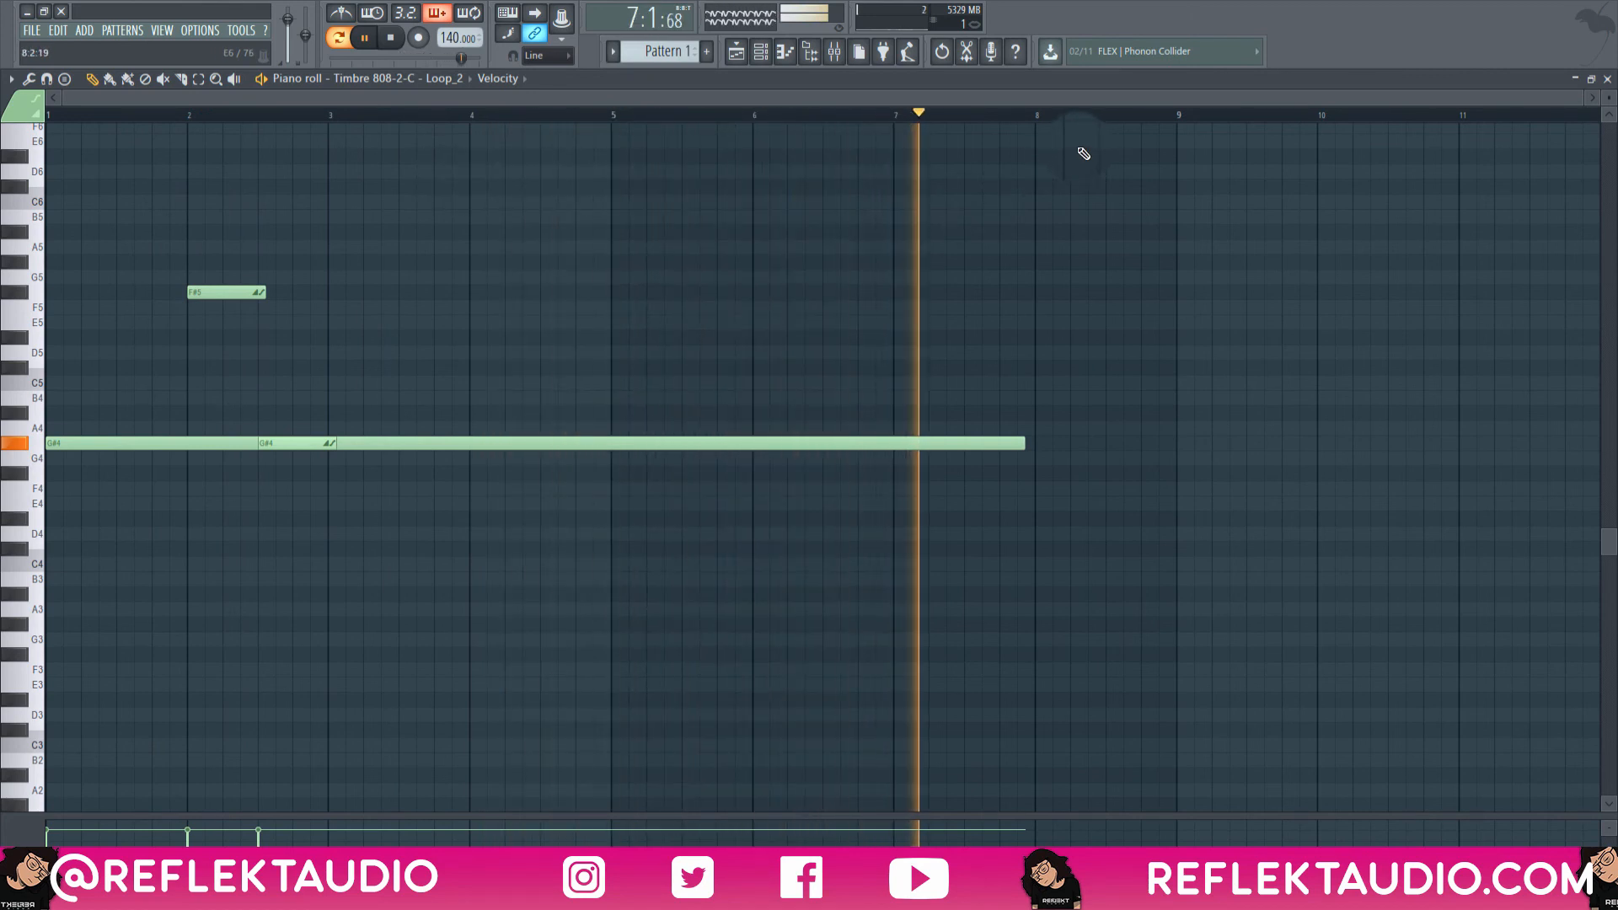
key("space")
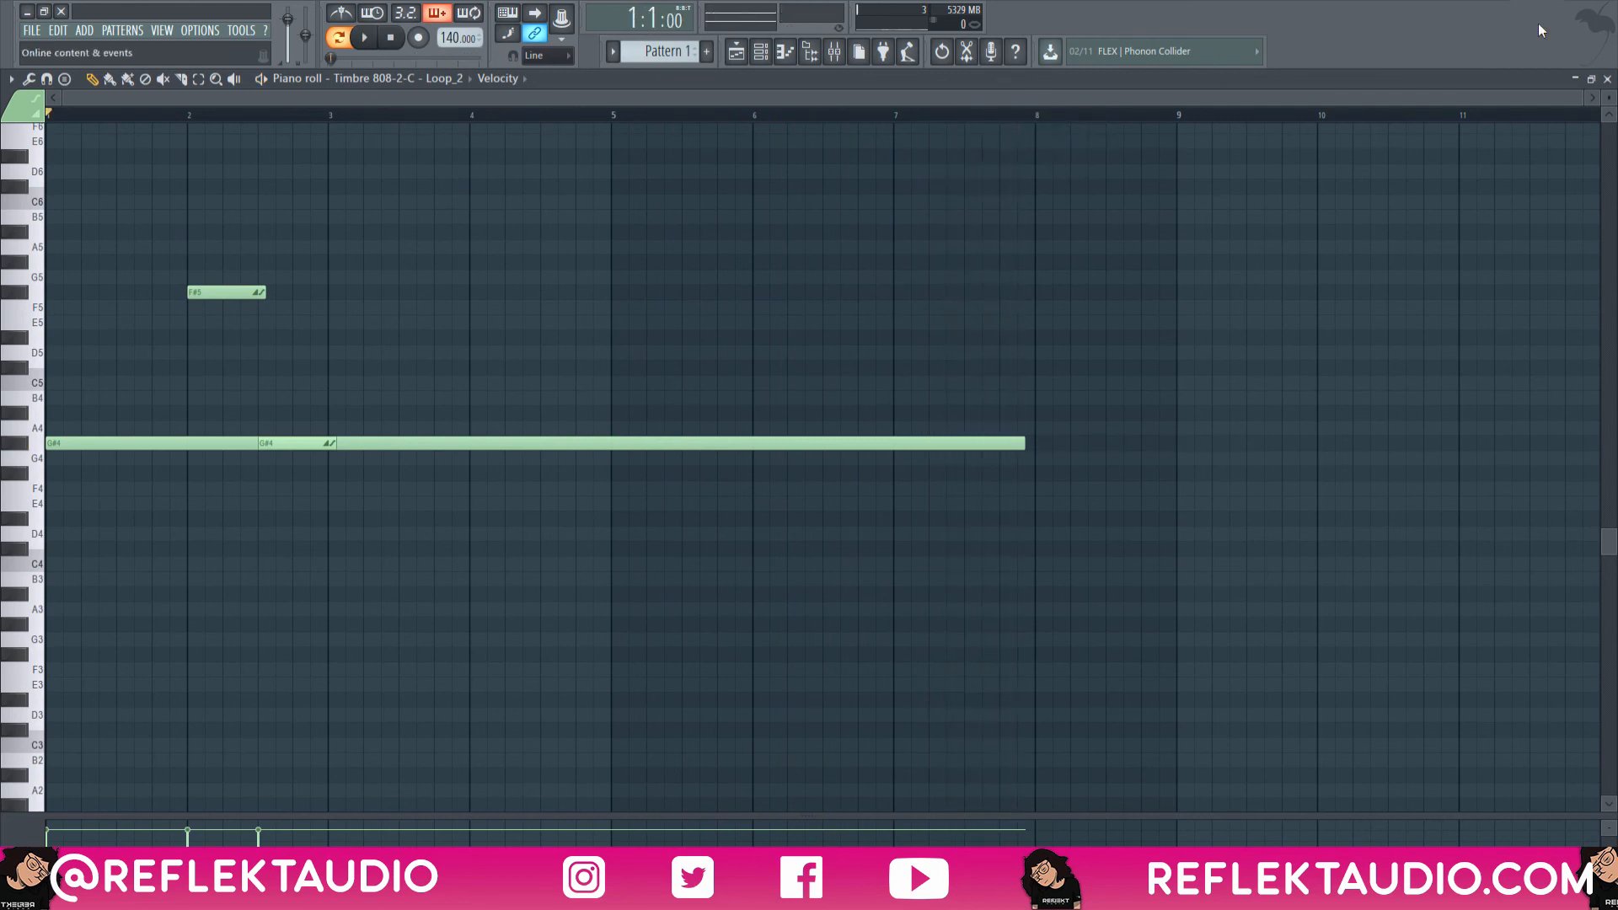
left_click(1606, 78)
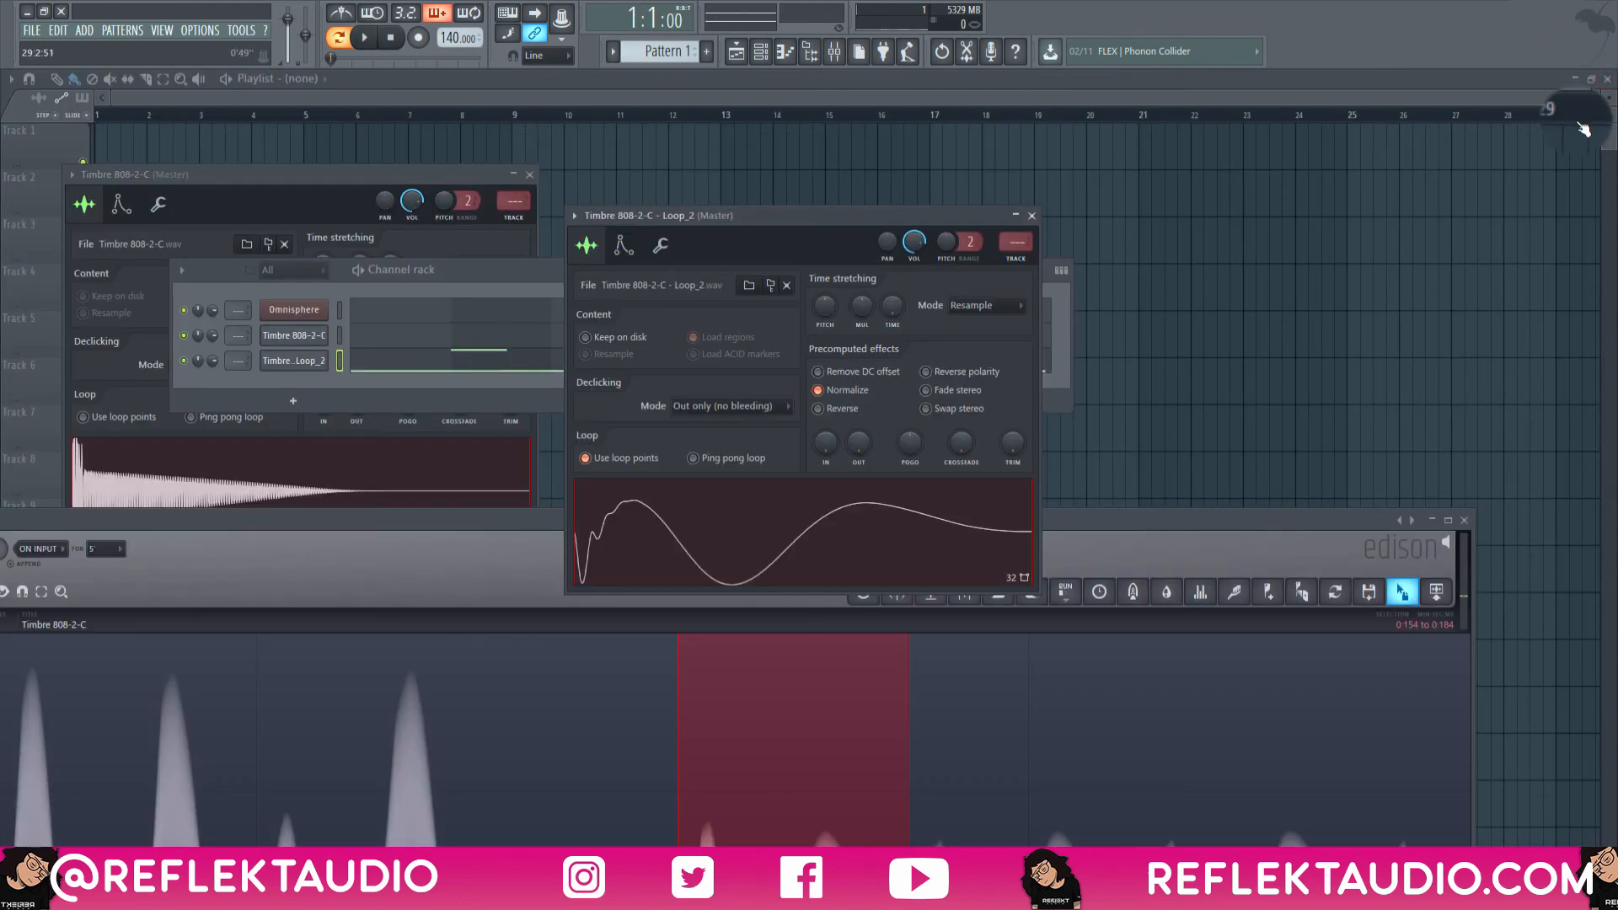